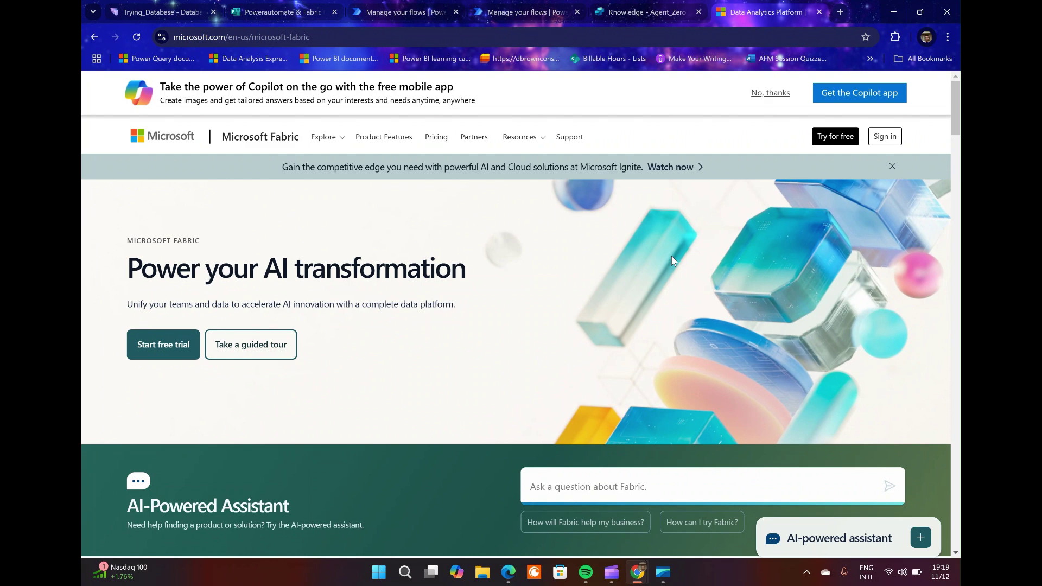
Show the Trying_Database preview of SupportRequests, holding one request across five columns.
left_click(176, 9)
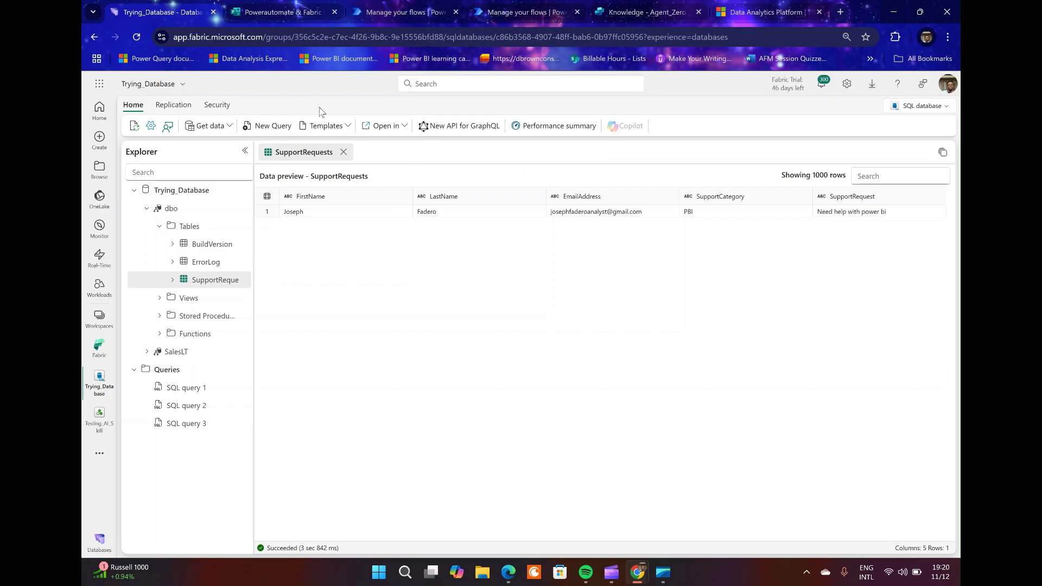
mouse_move(292, 18)
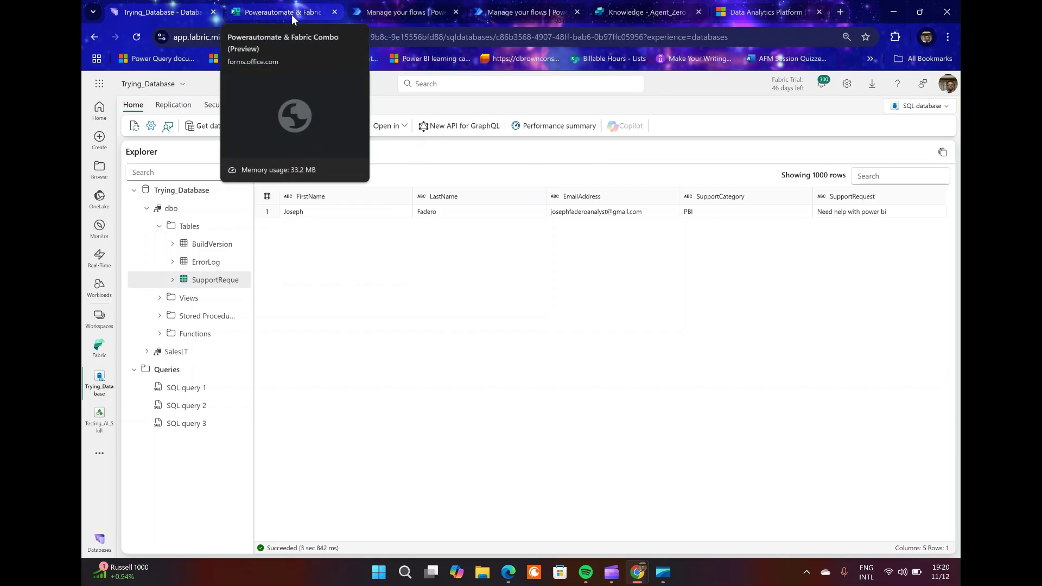
Preview the Powerautomate & Fabric Combo form and scroll through its five required questions.
left_click(292, 14)
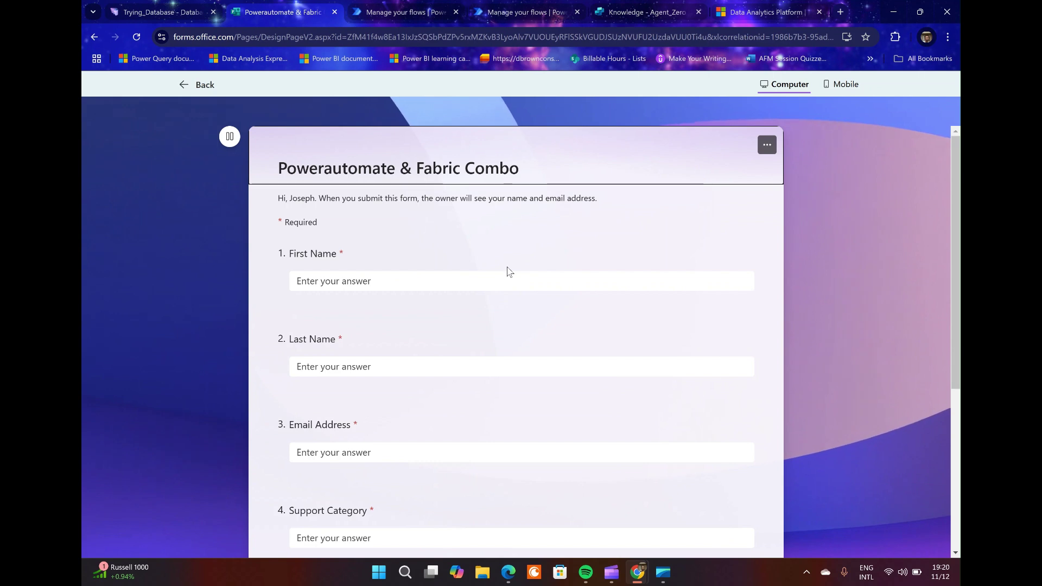
scroll(506, 274, "down", 2)
scroll(500, 275, "up", 1)
scroll(500, 275, "up", 2)
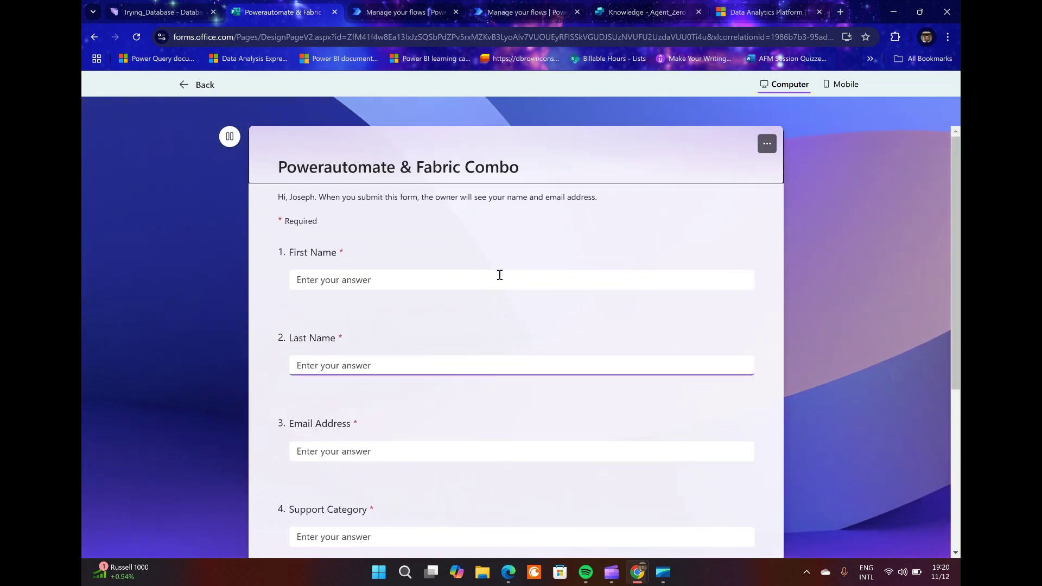
scroll(498, 276, "down", 1)
scroll(497, 277, "up", 1)
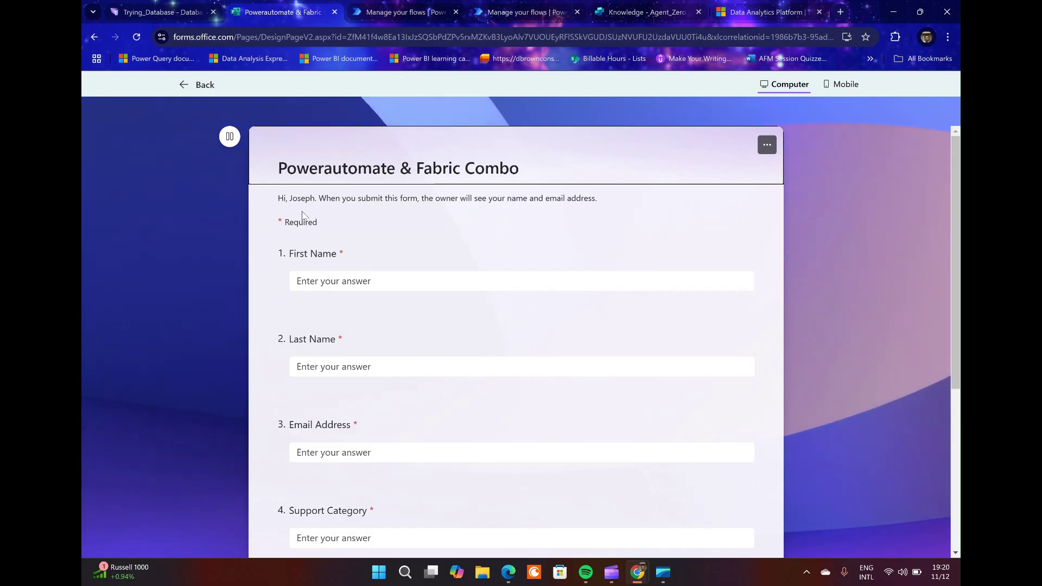
scroll(534, 197, "down", 4)
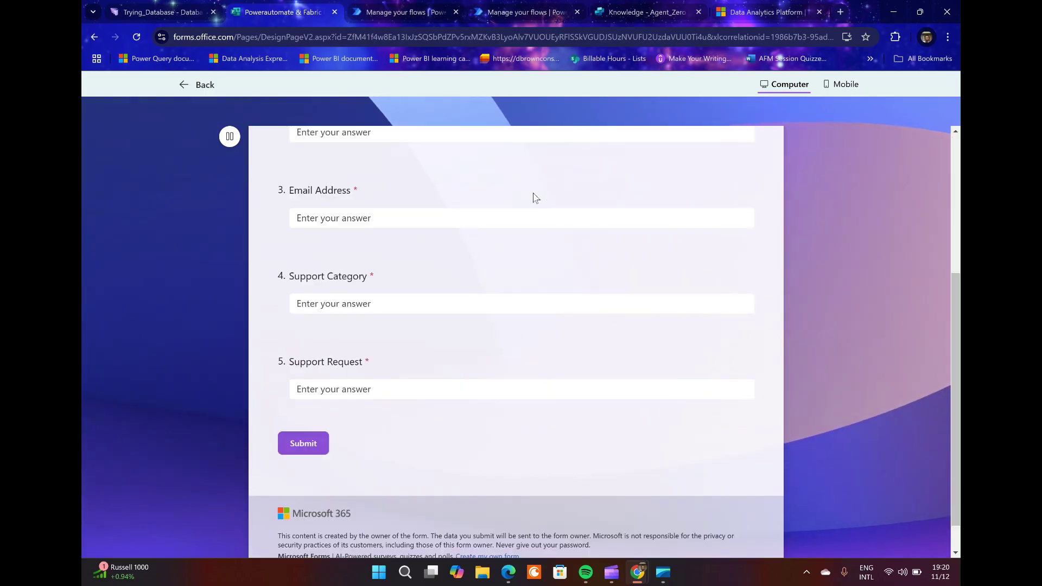
scroll(533, 196, "up", 2)
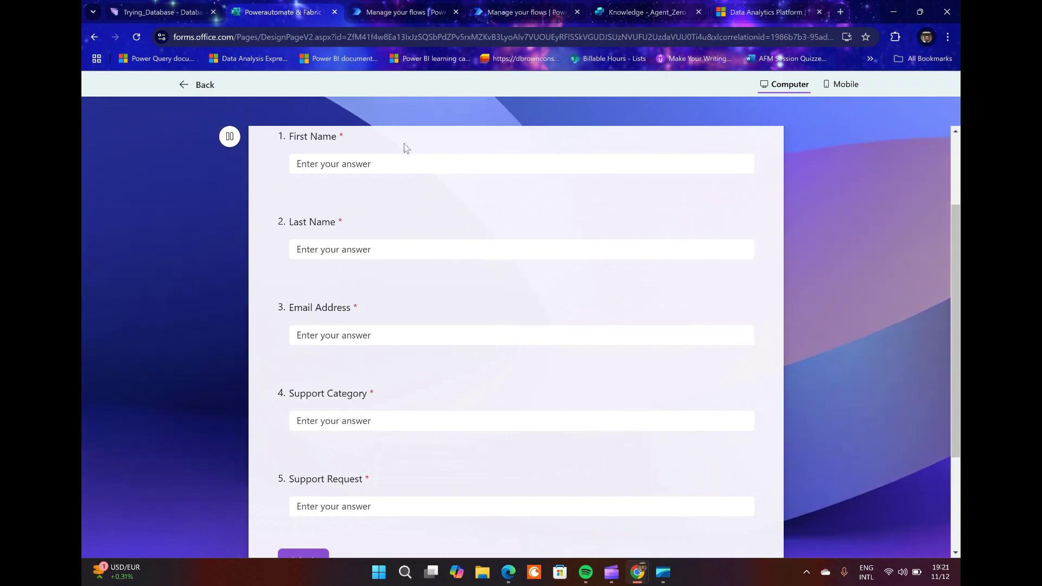
scroll(295, 163, "up", 2)
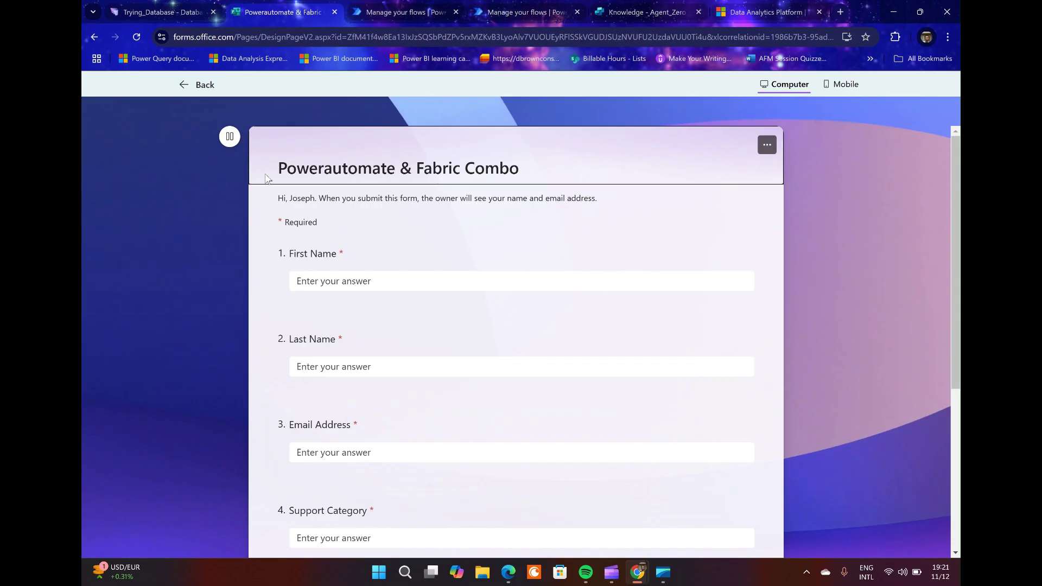
Return to the single-row SupportRequests preview and list the workspaces: DQ Demo, Fabric, Training_Workspace.
left_click(191, 9)
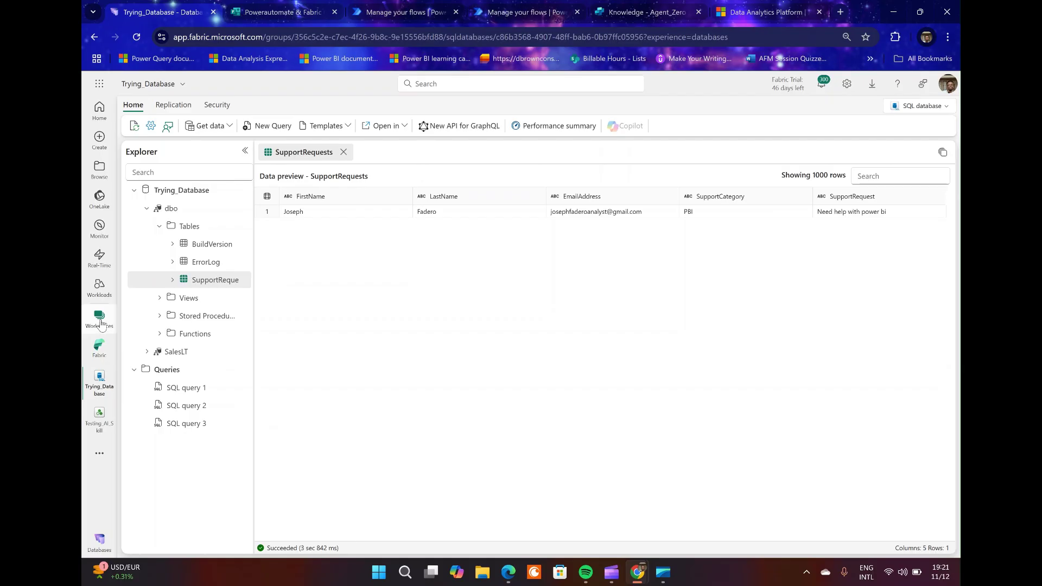
left_click(100, 323)
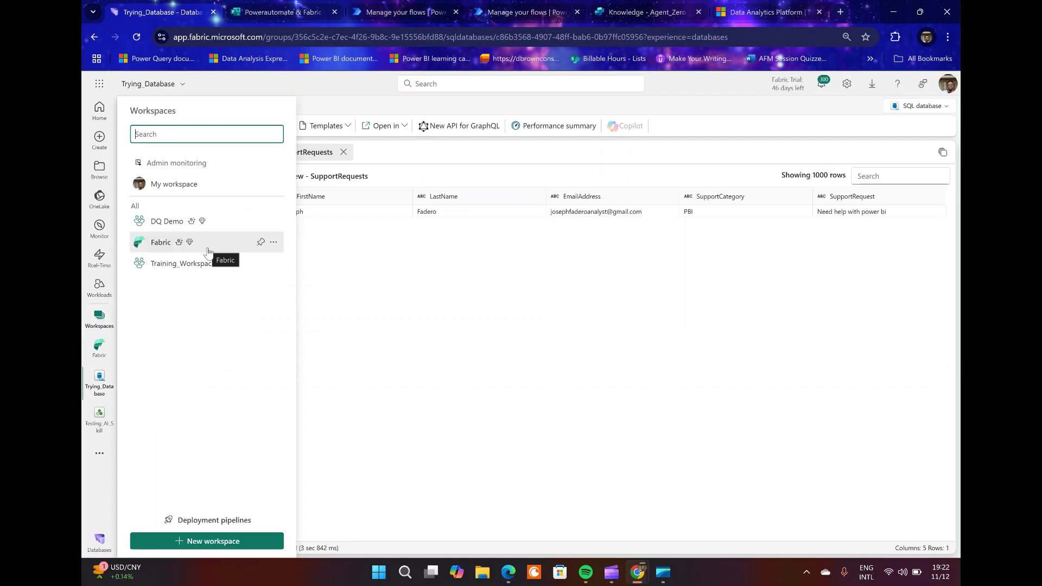
Open the Fabric workspace and check the account profile and trial status before closing the panels.
left_click(162, 242)
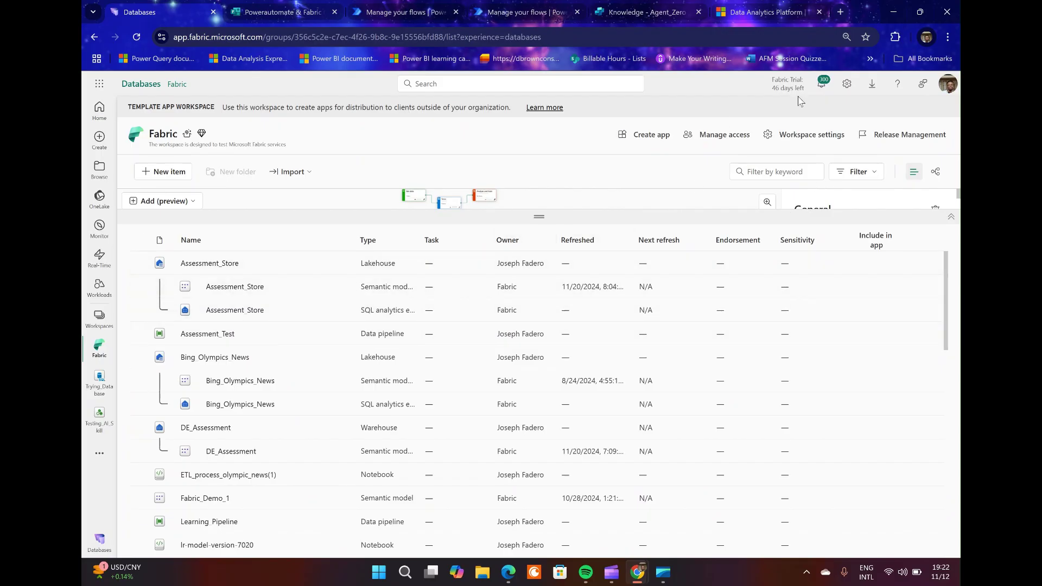
left_click(946, 87)
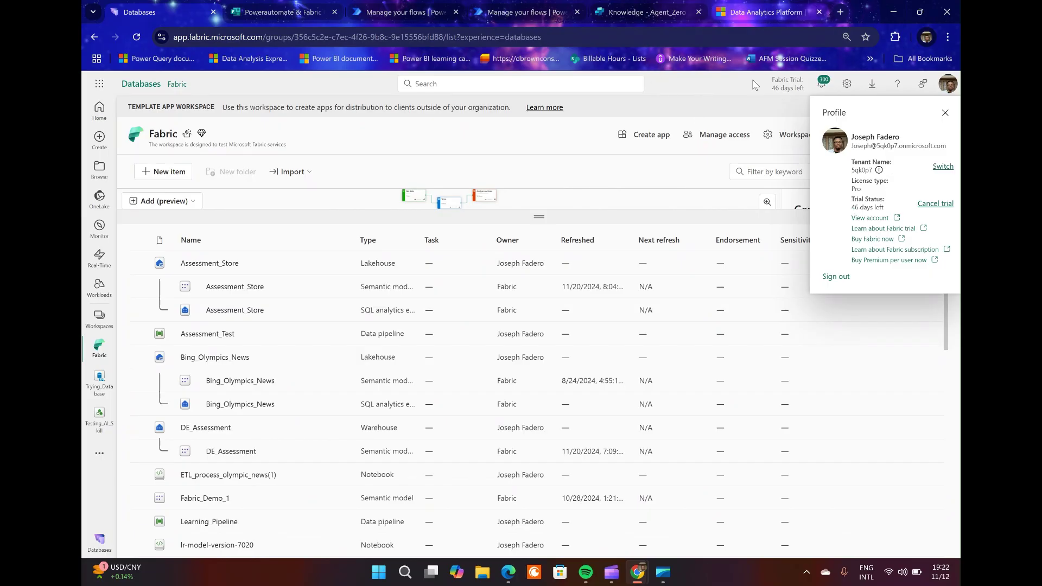
left_click(781, 12)
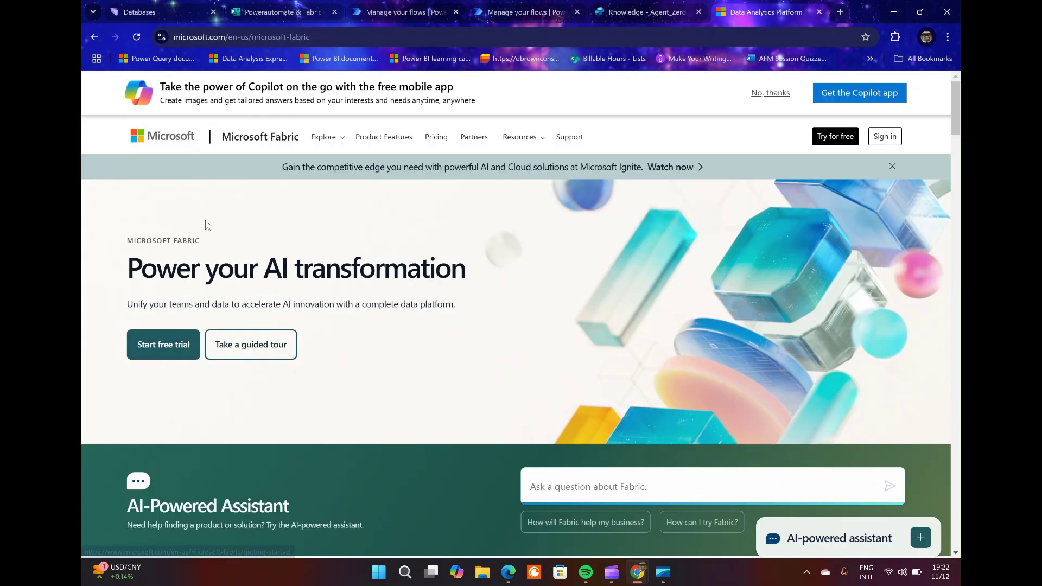
left_click(150, 18)
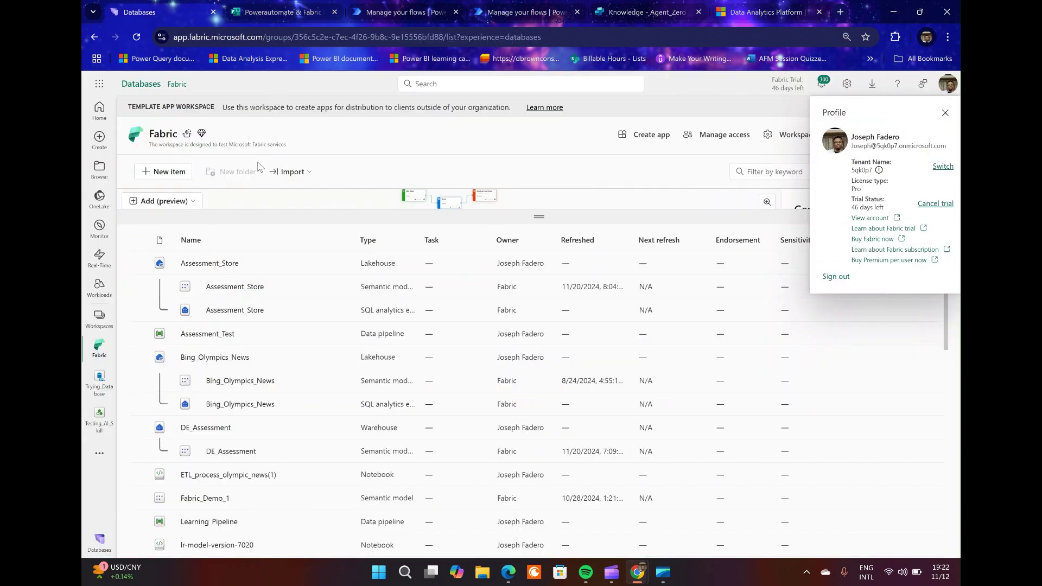
left_click(280, 217)
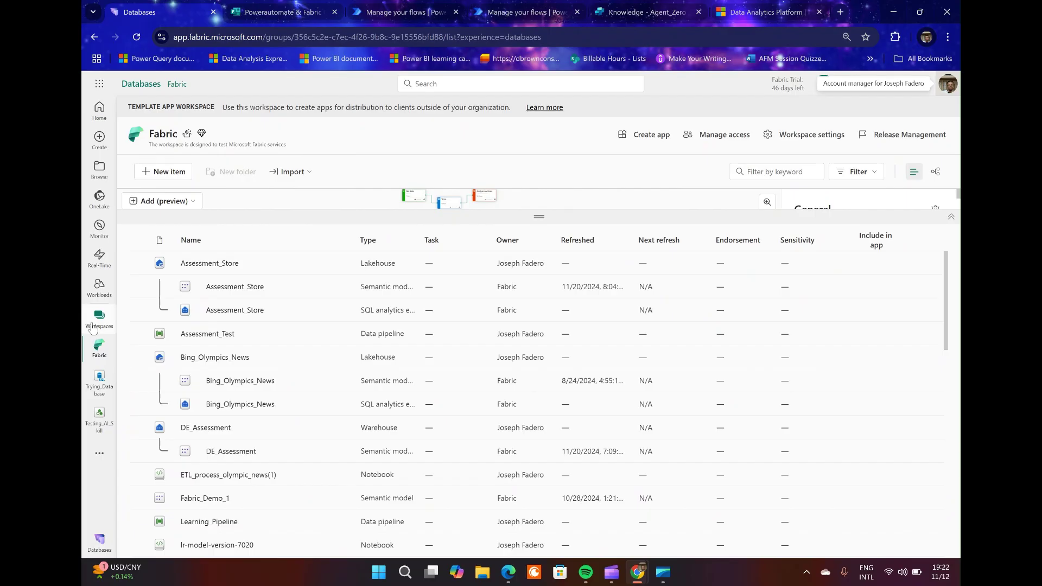
left_click(93, 327)
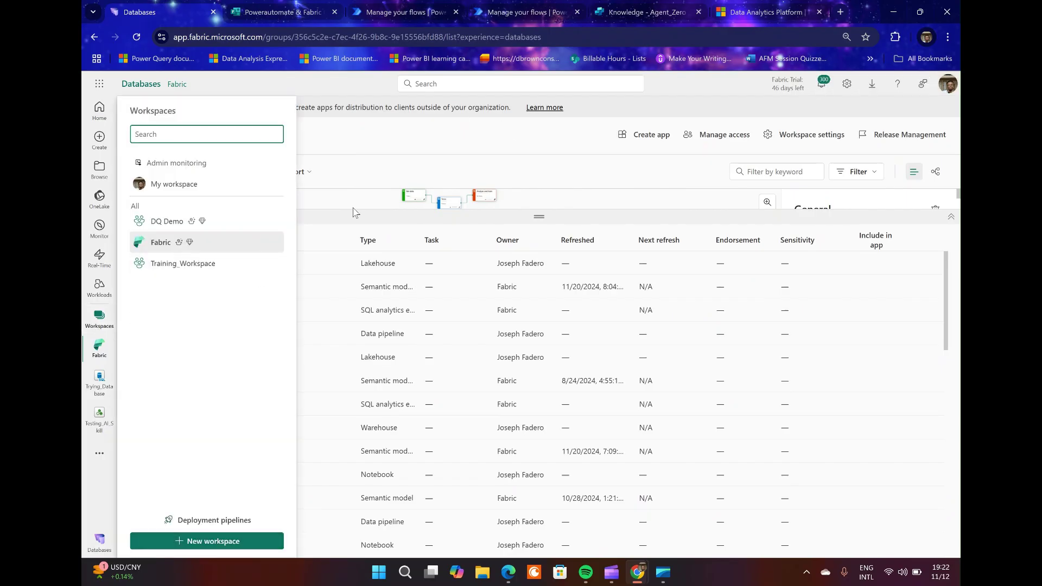
left_click(405, 181)
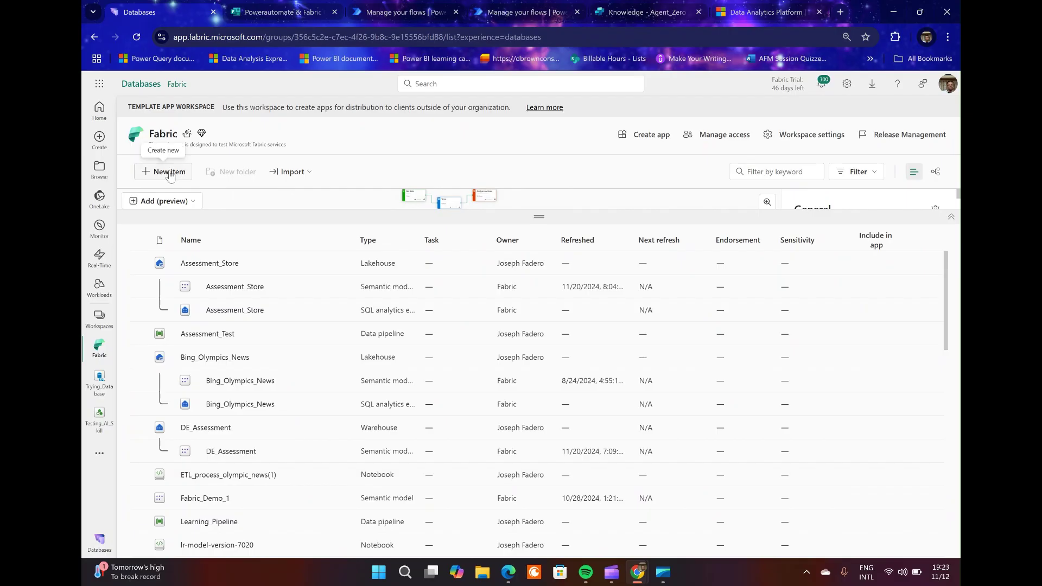
Browse the catalogue of new item types available in the Fabric workspace.
left_click(169, 177)
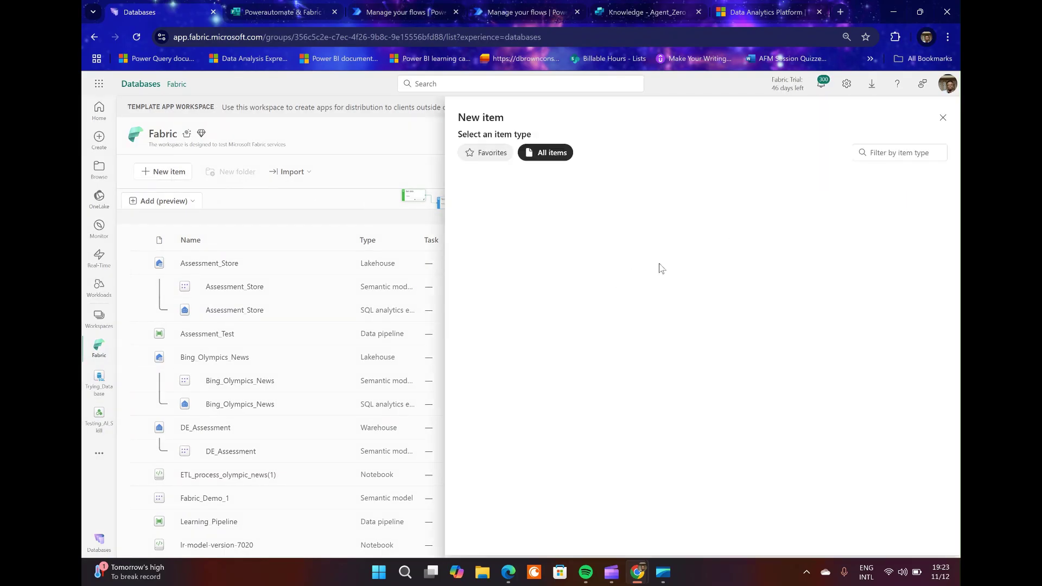
scroll(666, 272, "down", 2)
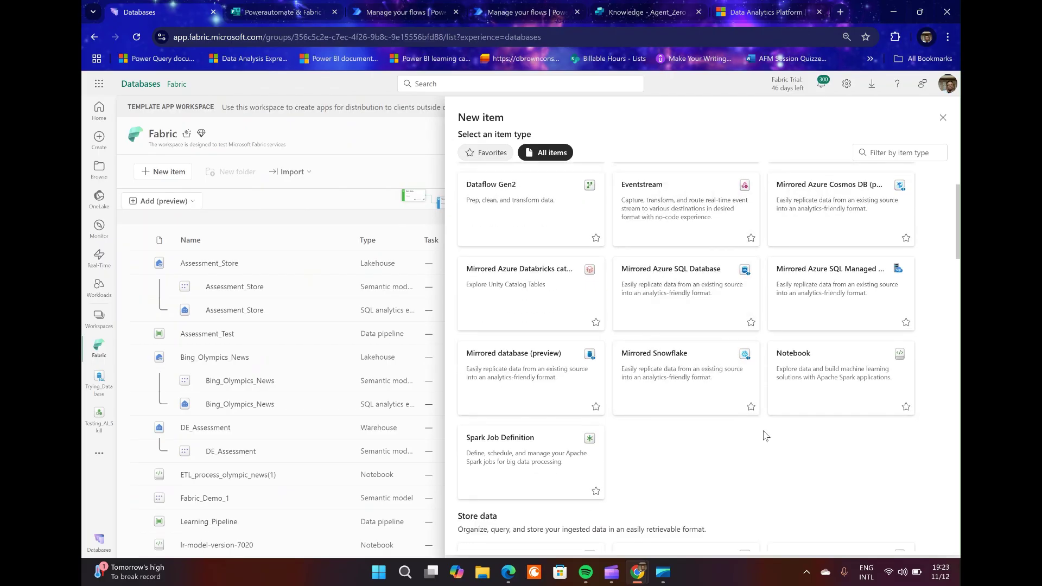
scroll(771, 437, "down", 10)
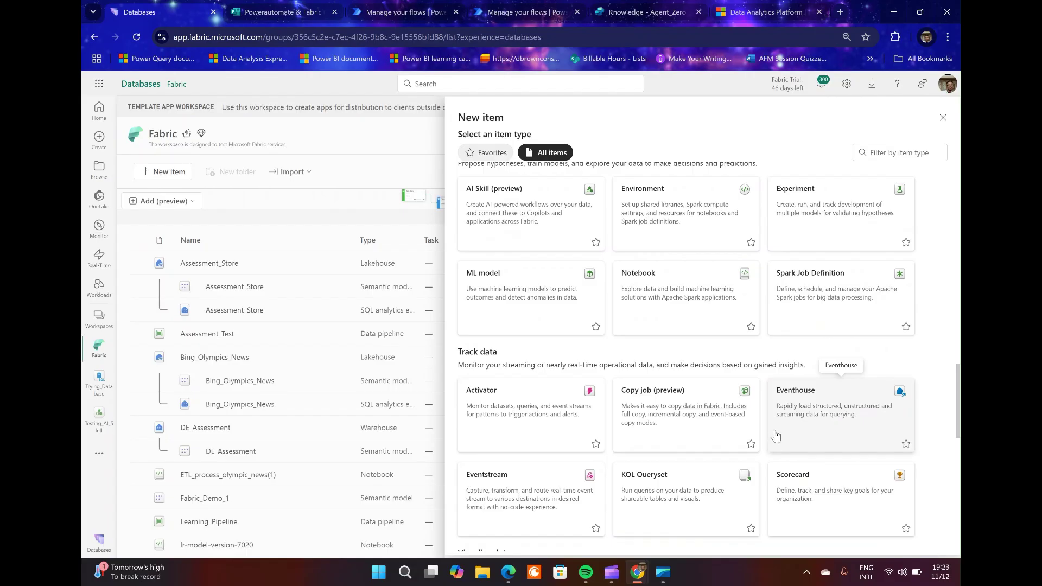
scroll(776, 436, "down", 8)
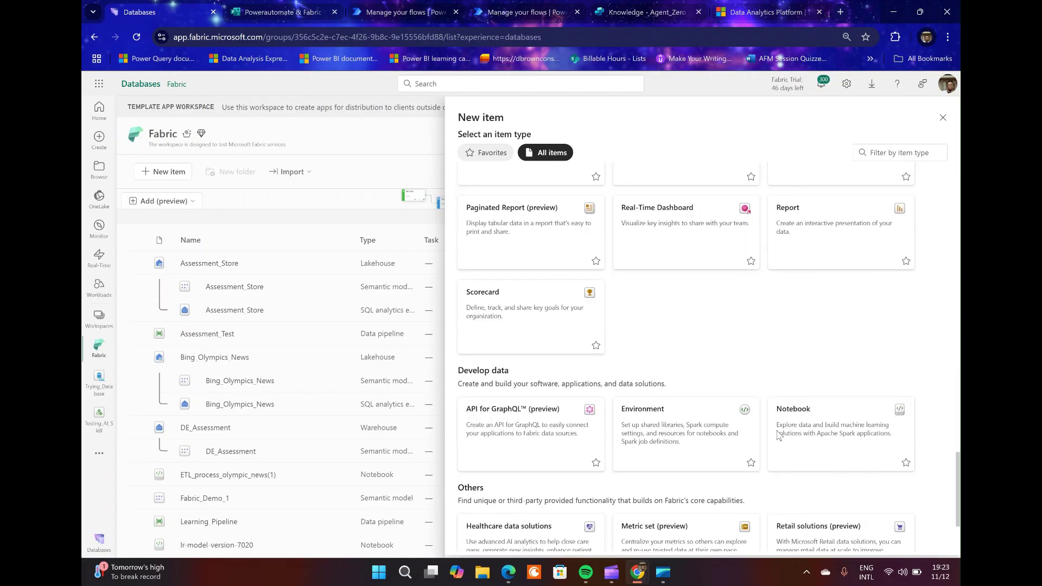
scroll(778, 435, "down", 2)
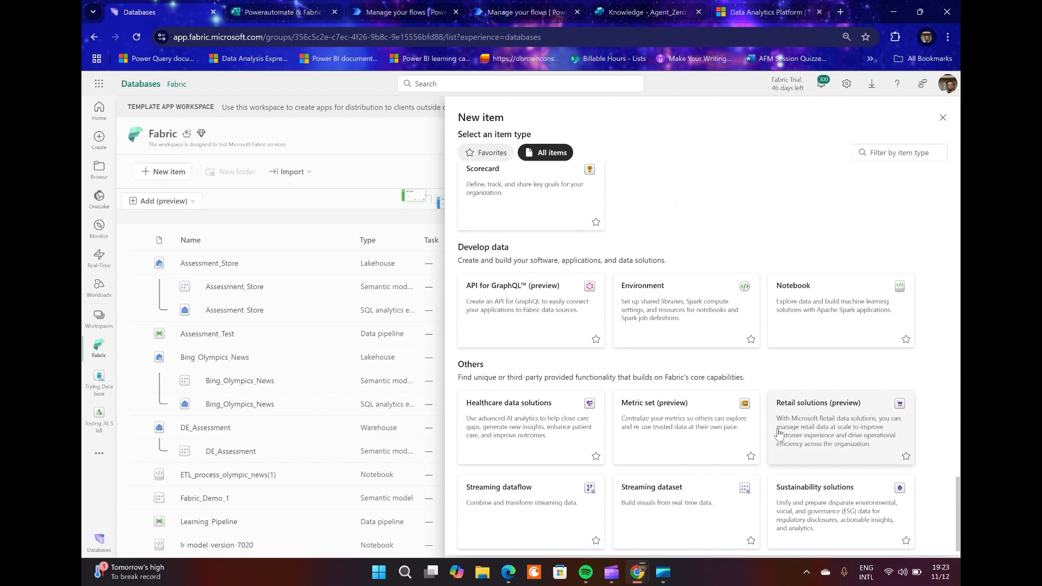
scroll(778, 432, "up", 8)
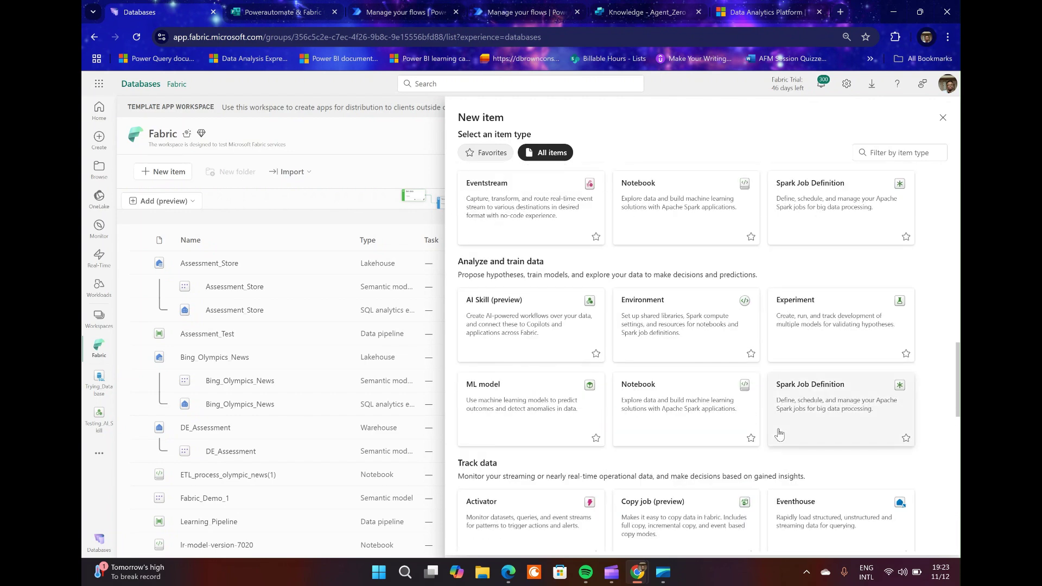
scroll(778, 434, "up", 6)
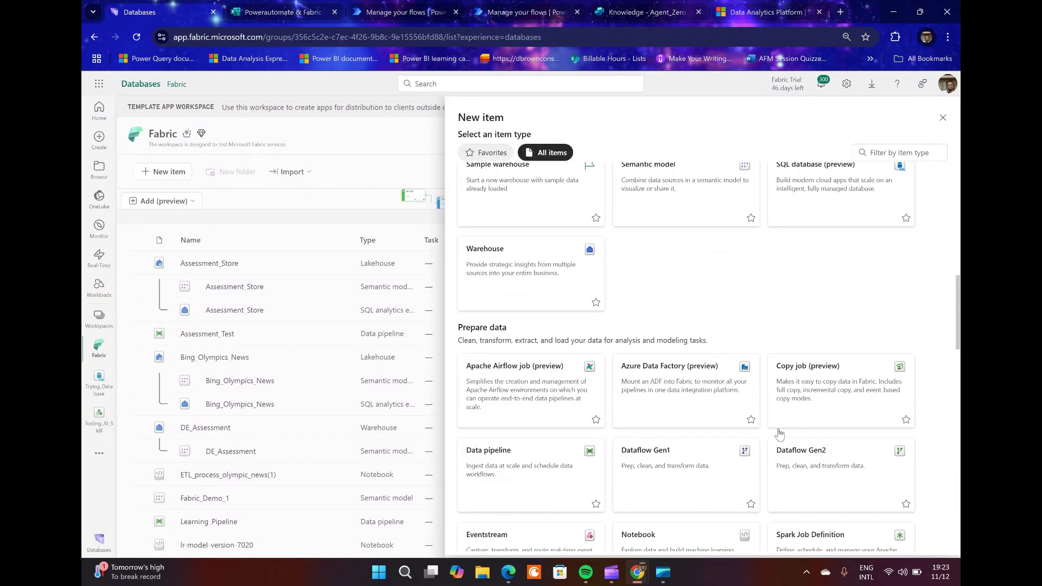
scroll(780, 434, "up", 2)
scroll(781, 434, "up", 5)
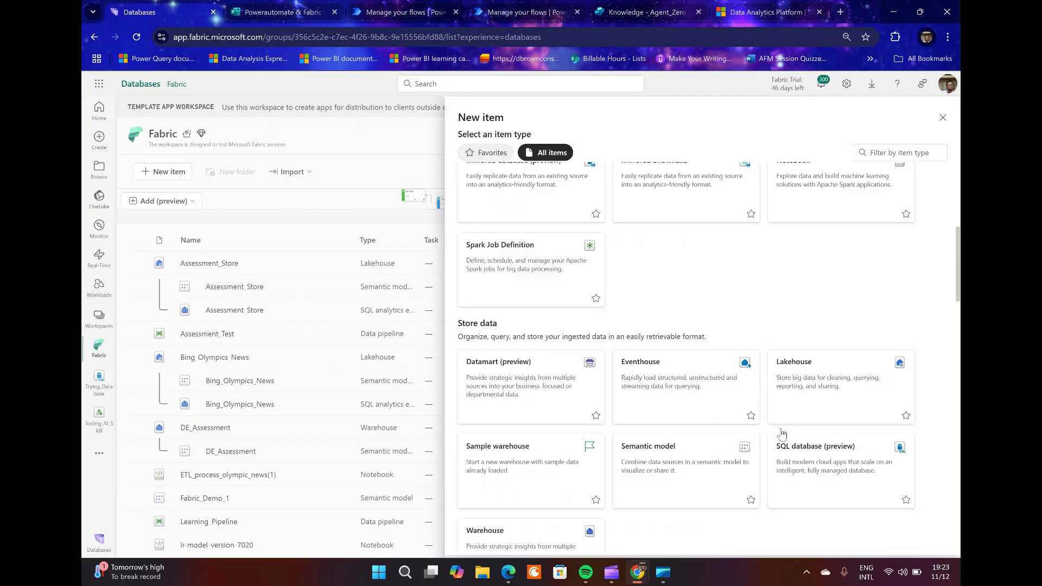
scroll(782, 433, "up", 3)
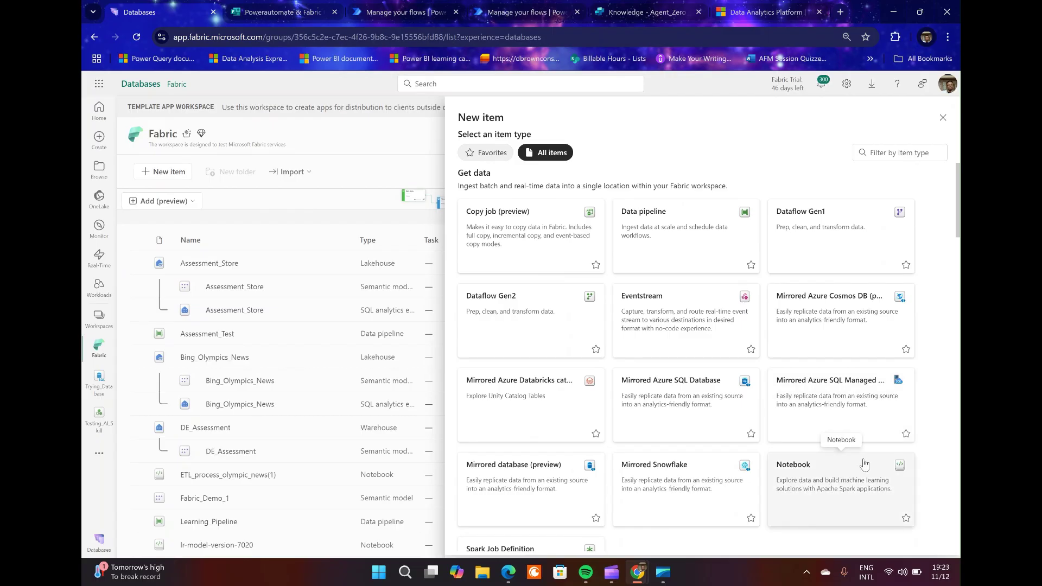
scroll(863, 466, "down", 4)
scroll(863, 466, "up", 5)
scroll(863, 466, "down", 1)
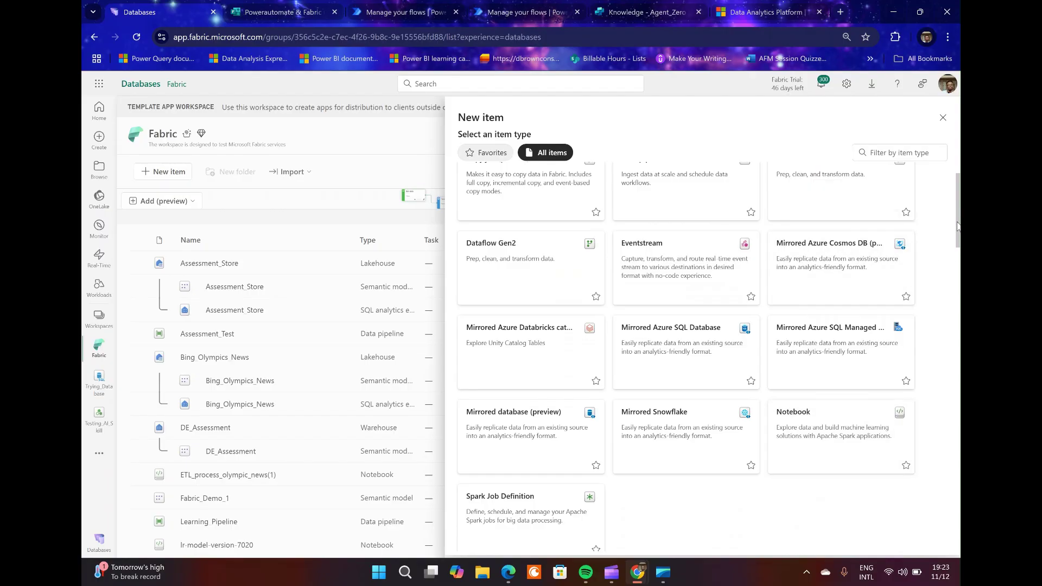
left_click_drag(958, 228, 958, 306)
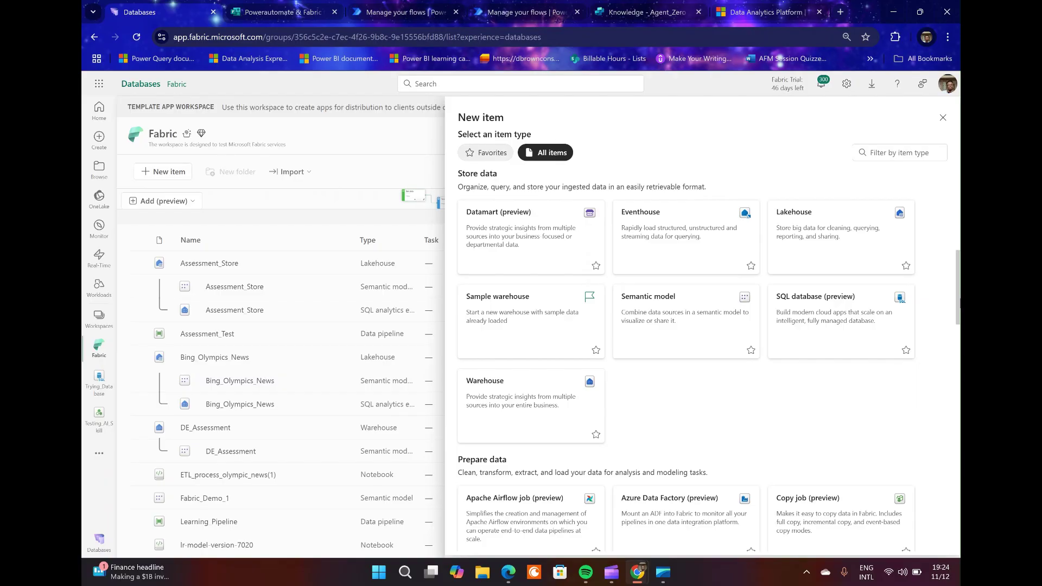
left_click_drag(958, 307, 958, 315)
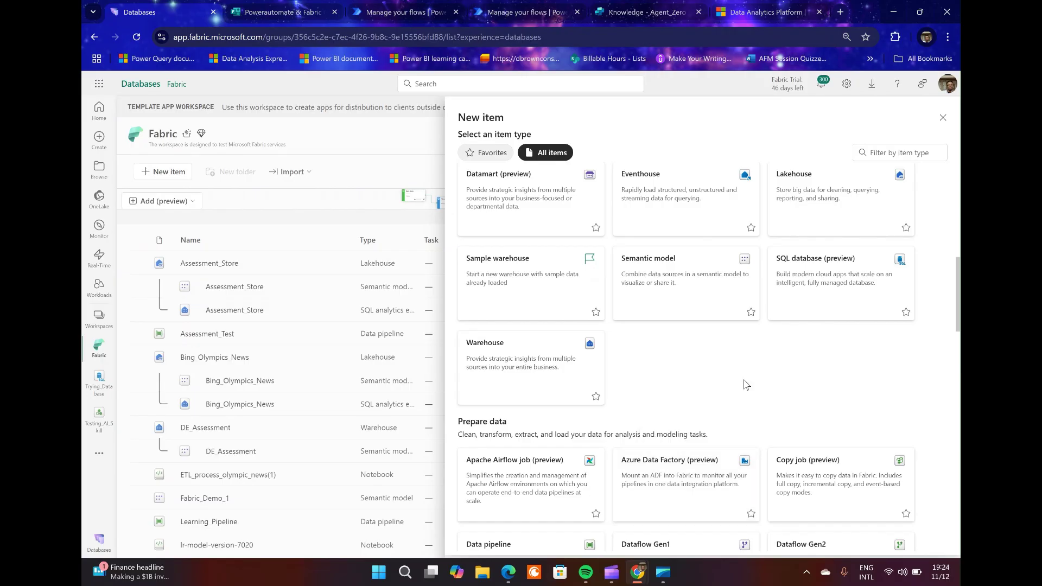
Dismiss the catalogue and cancel the New SQL database dialog without creating anything.
key("Escape")
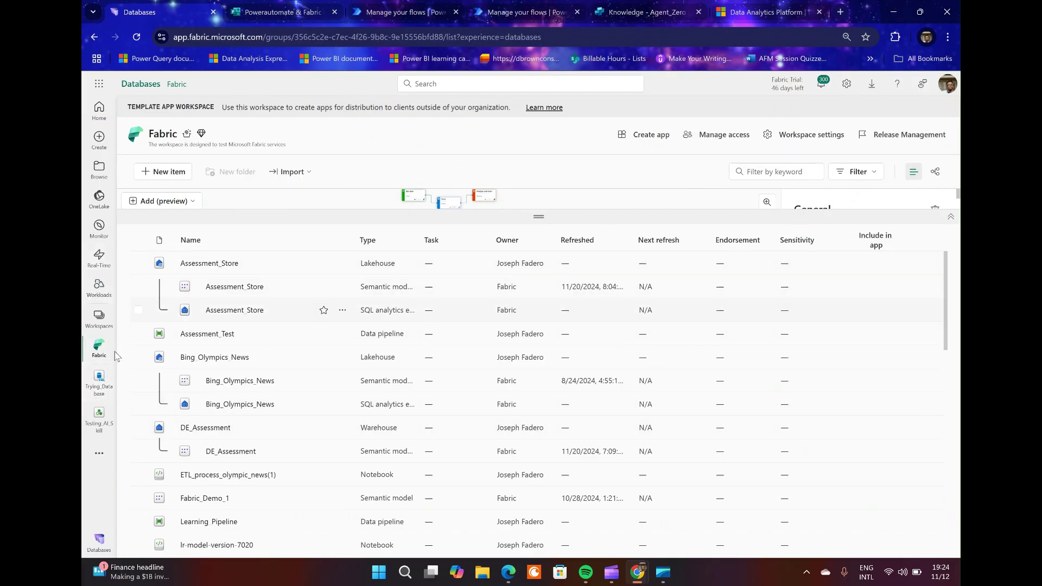
left_click(91, 387)
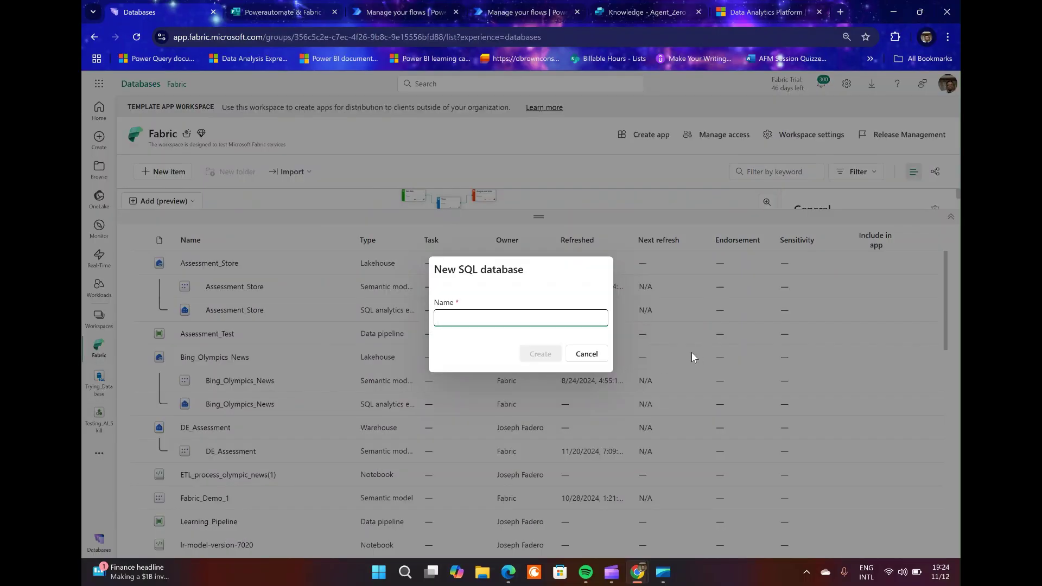
left_click(570, 357)
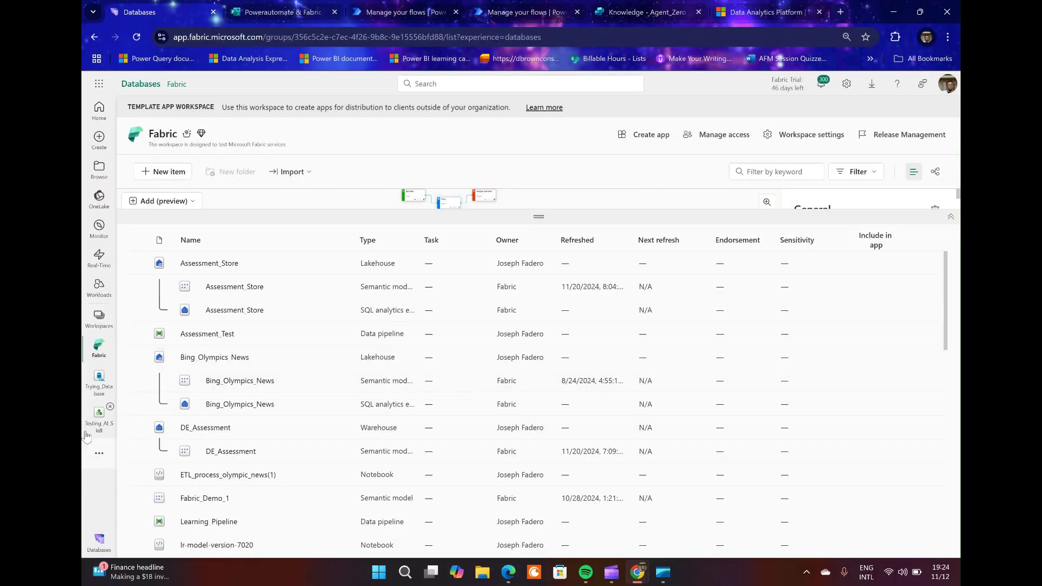
Preview SupportRequests' single row via Trying_Database and SQL query 2, then view the flow run.
left_click(90, 393)
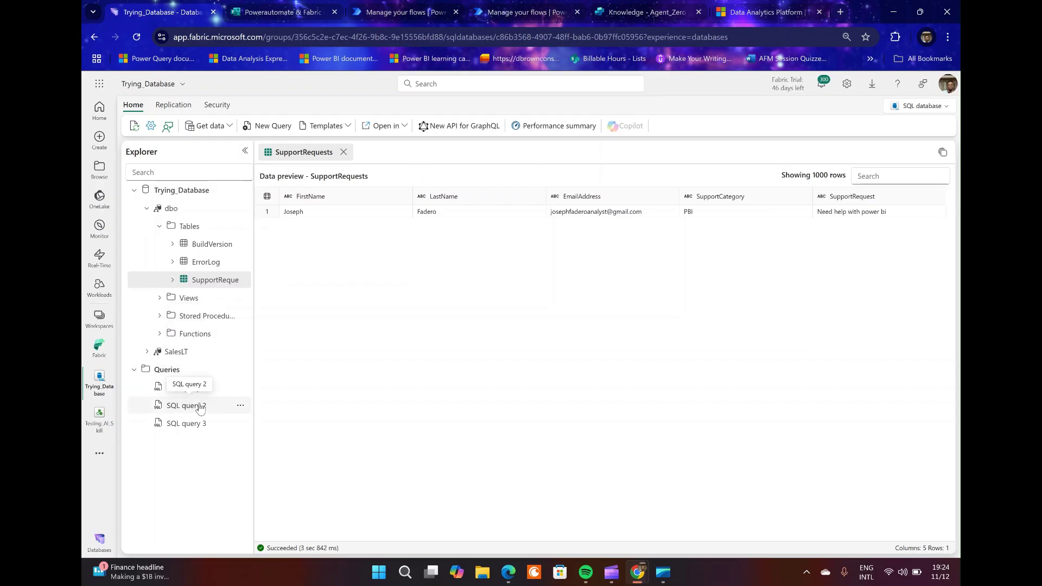
left_click(200, 409)
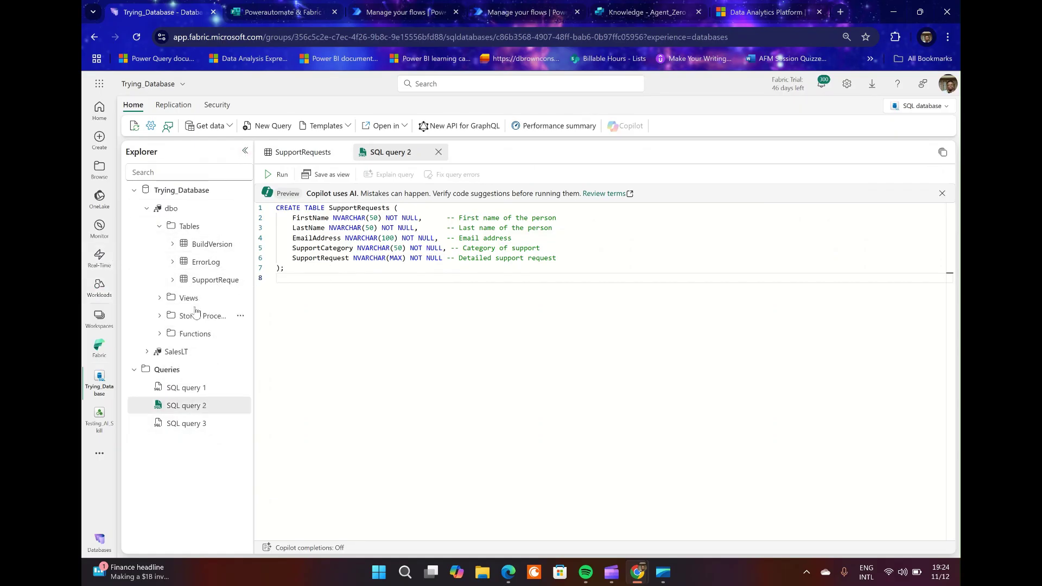
left_click(215, 279)
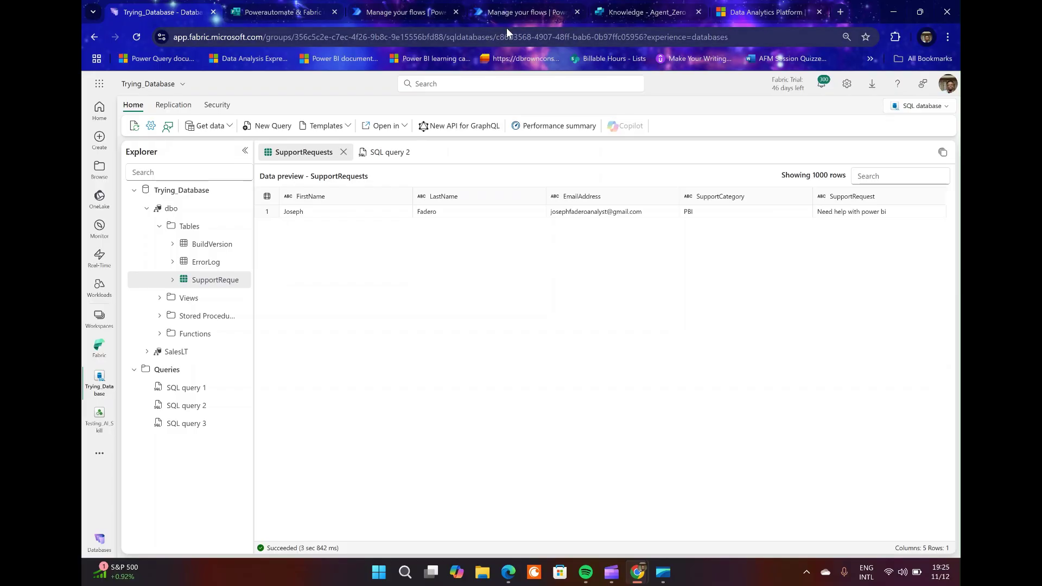
left_click(512, 12)
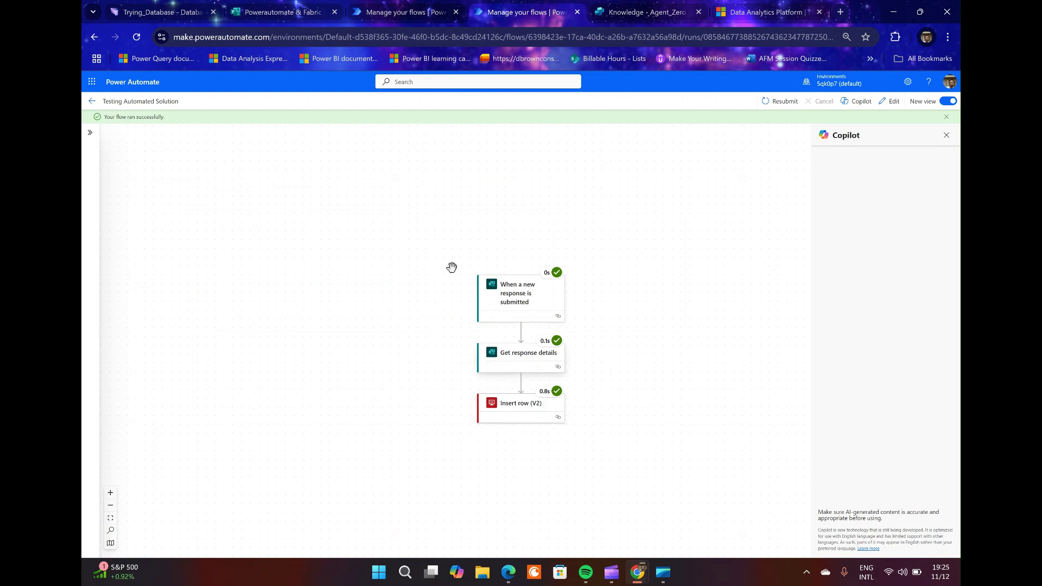
Inspect the successful Testing Automated Solution run, then go back to the Flows list.
scroll(419, 247, "up", 5)
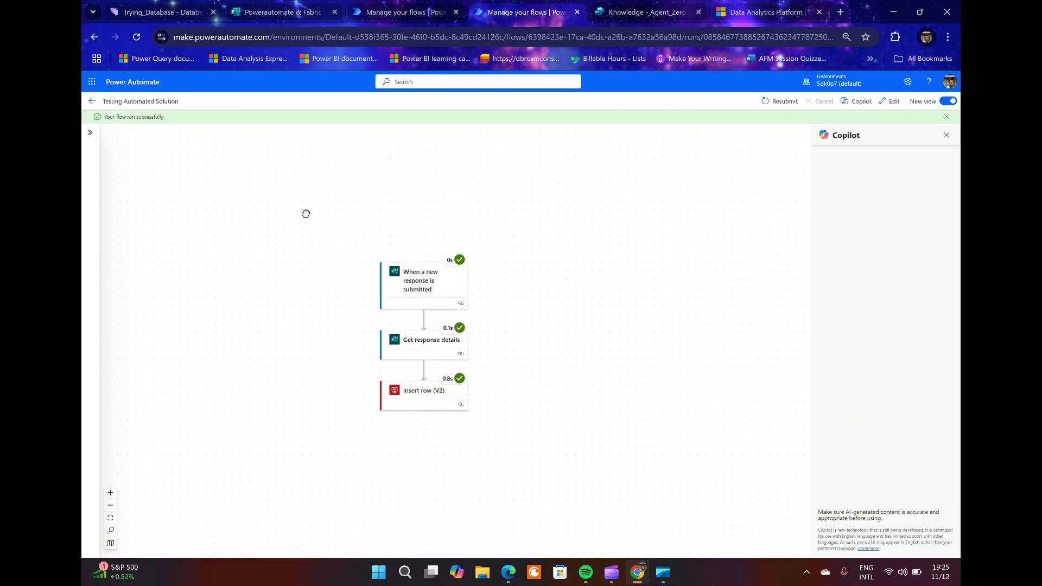
scroll(575, 423, "down", 2)
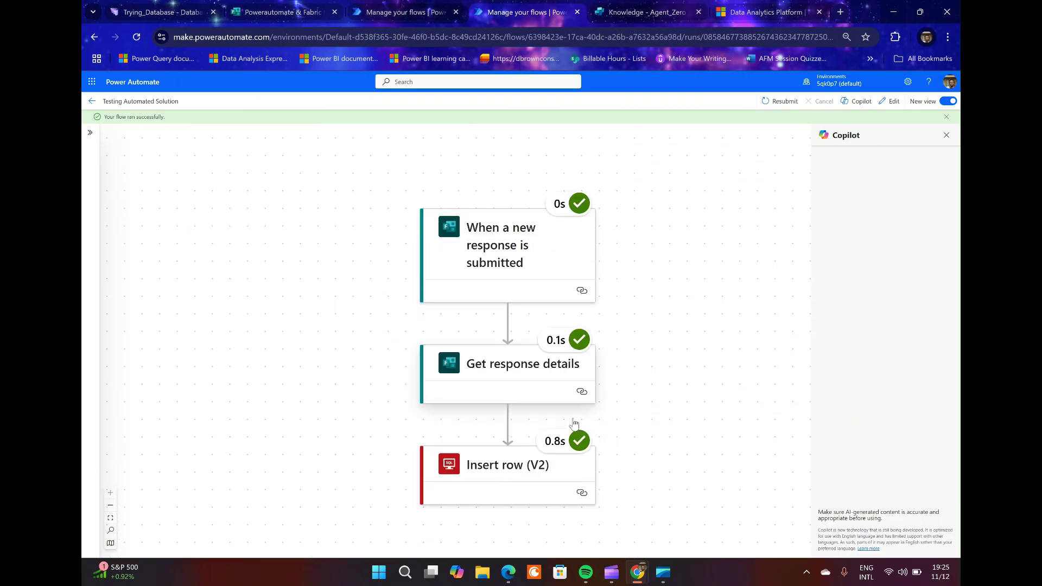
scroll(572, 418, "up", 1)
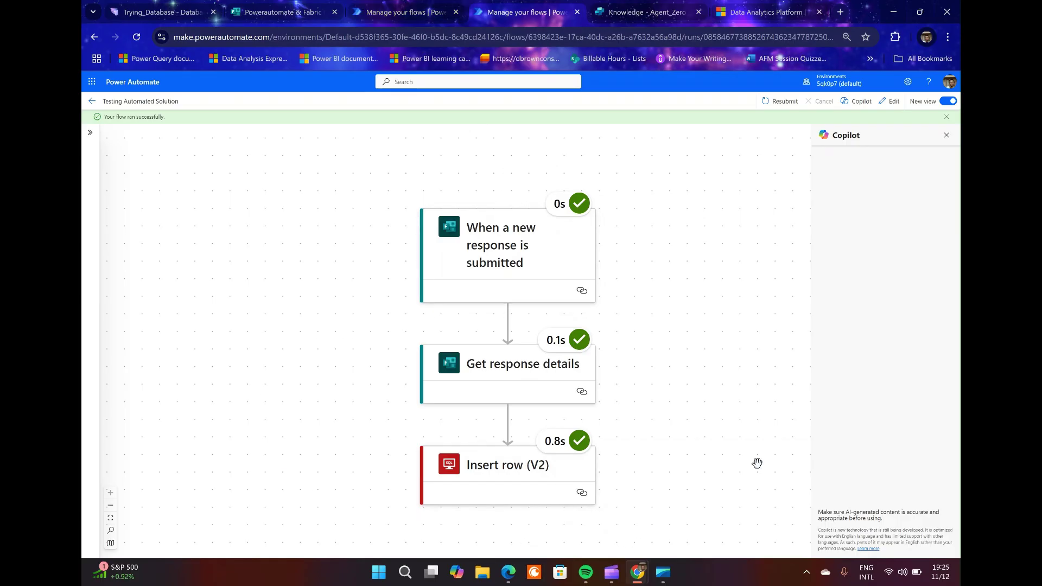
left_click(383, 10)
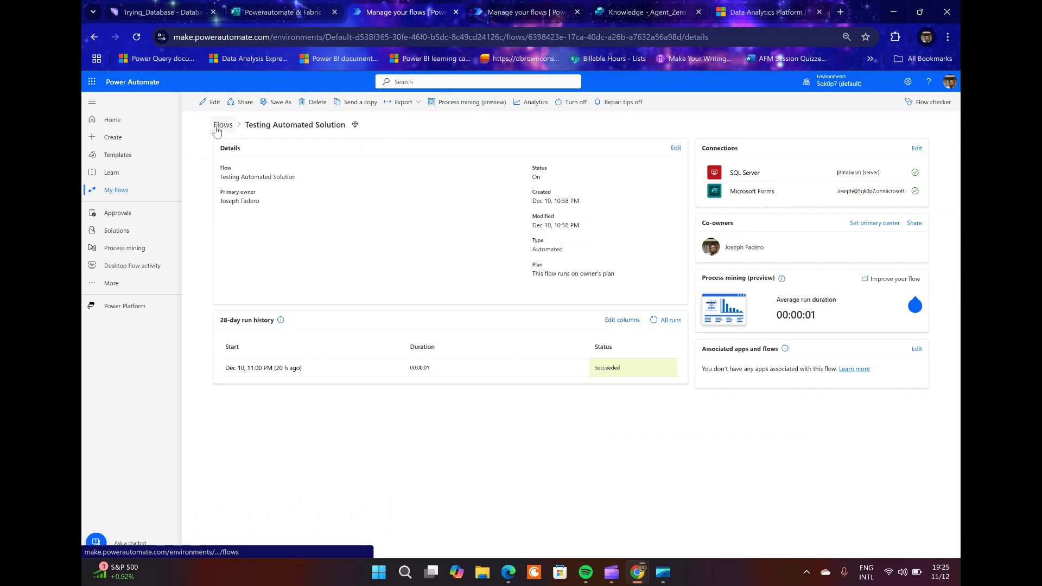
left_click(218, 132)
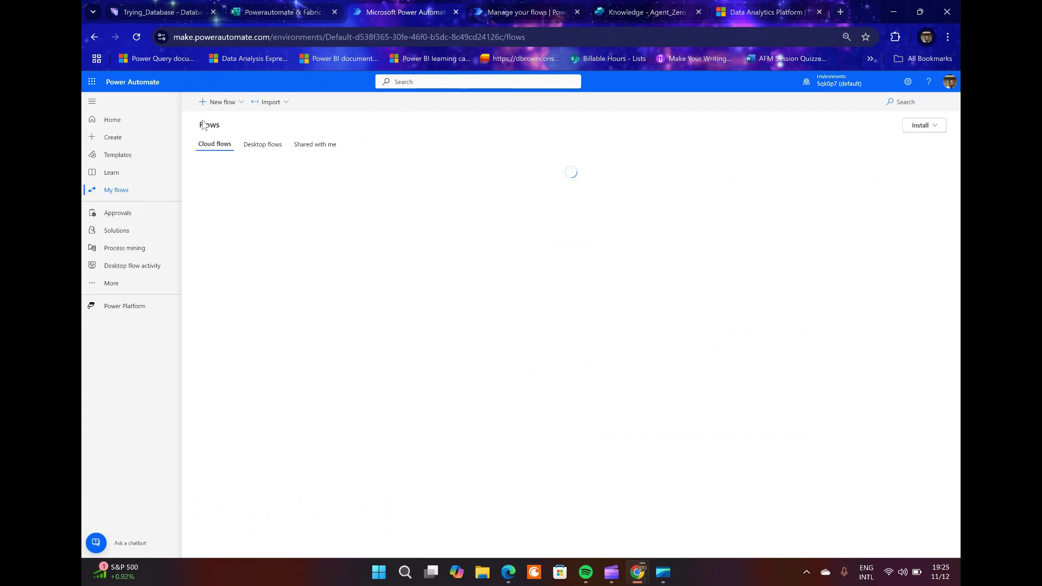
Create automated cloud flow 'db_test' triggered by 'When a new response is submitted'.
left_click(238, 103)
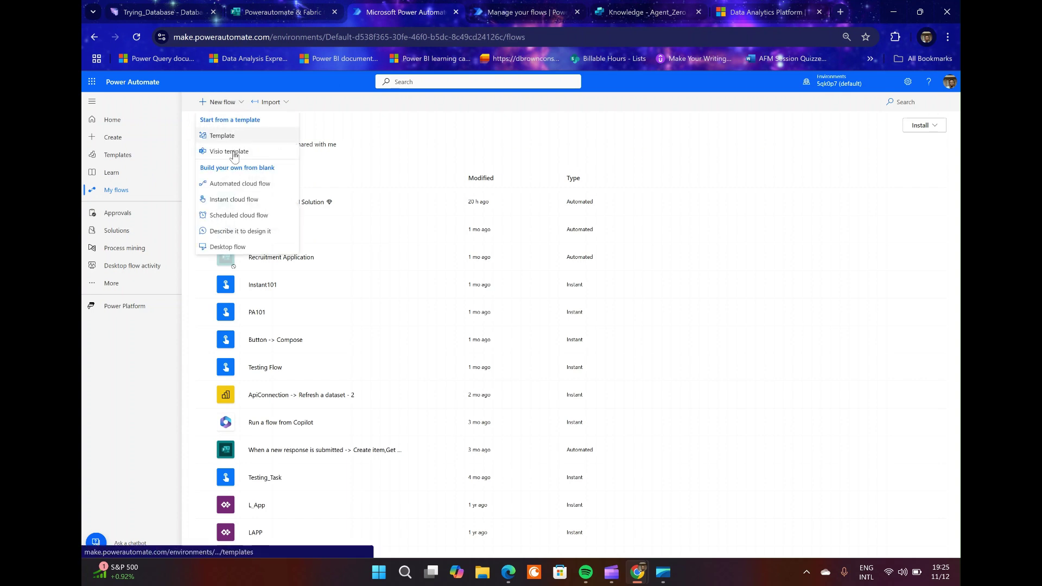
left_click(245, 186)
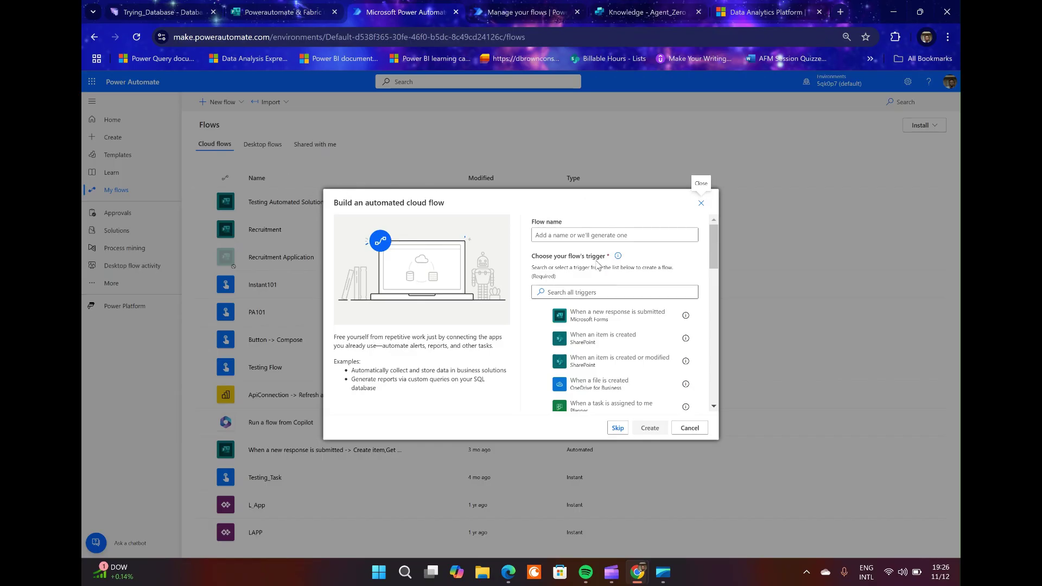
left_click(582, 236)
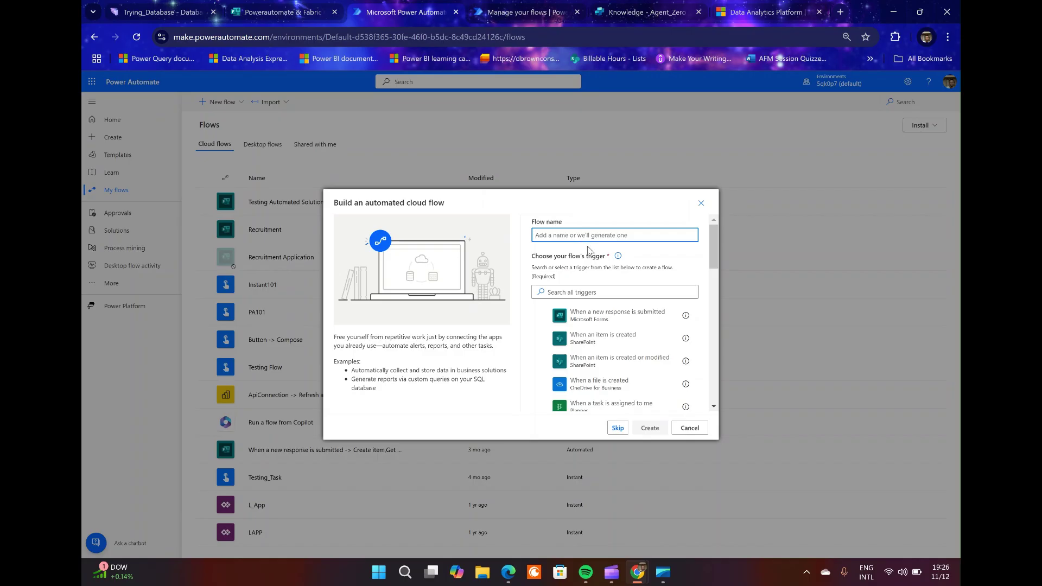
type("Dbza")
key("ctrl+a")
key("BackSpace")
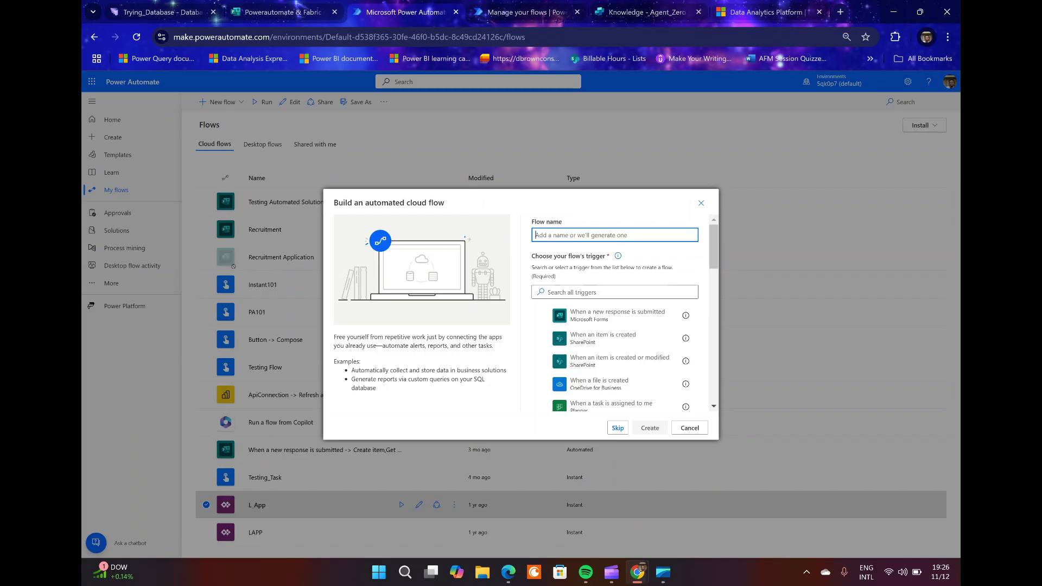
type("d")
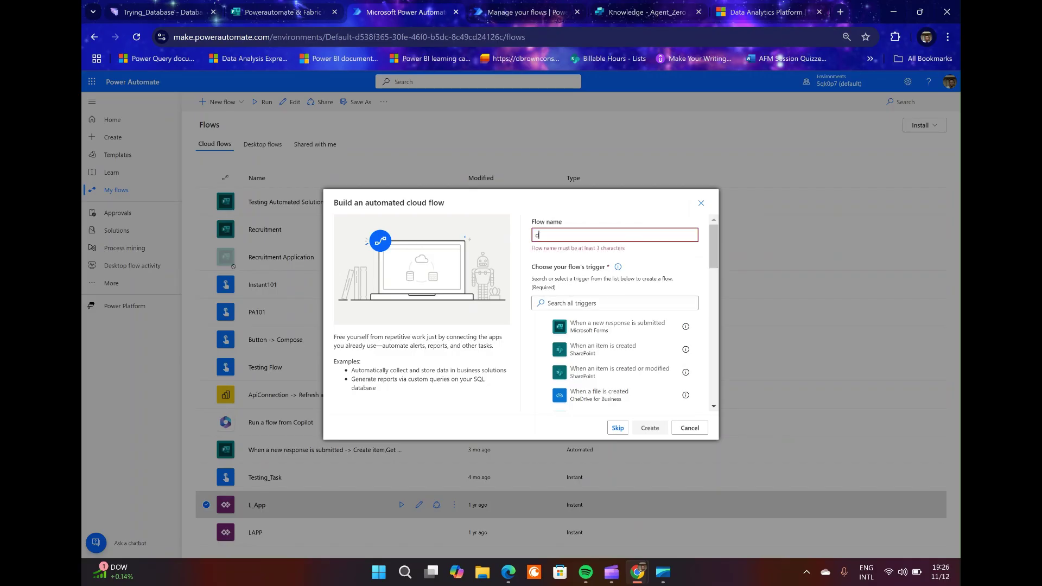
type("b_test")
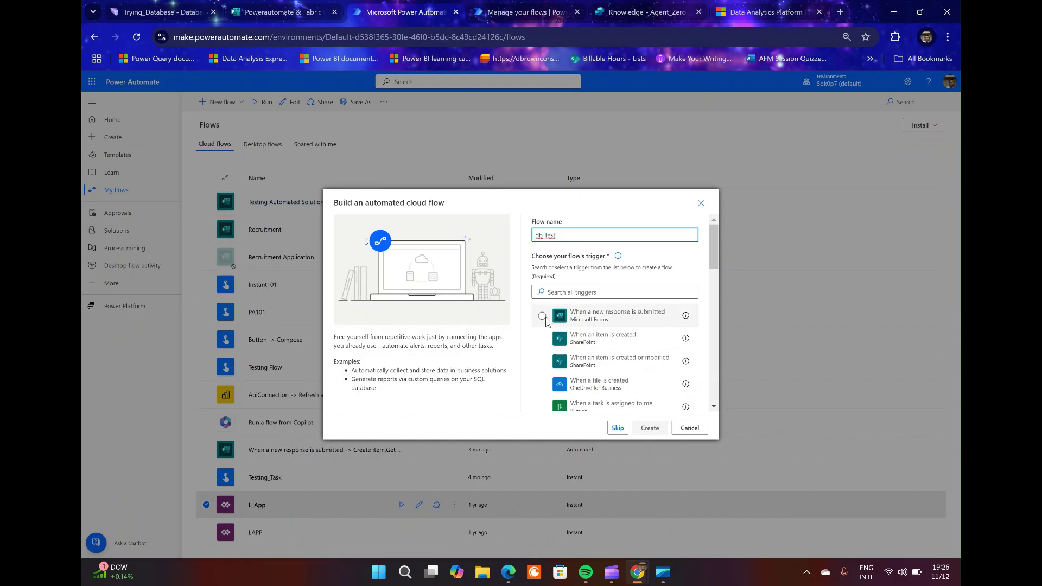
left_click(541, 317)
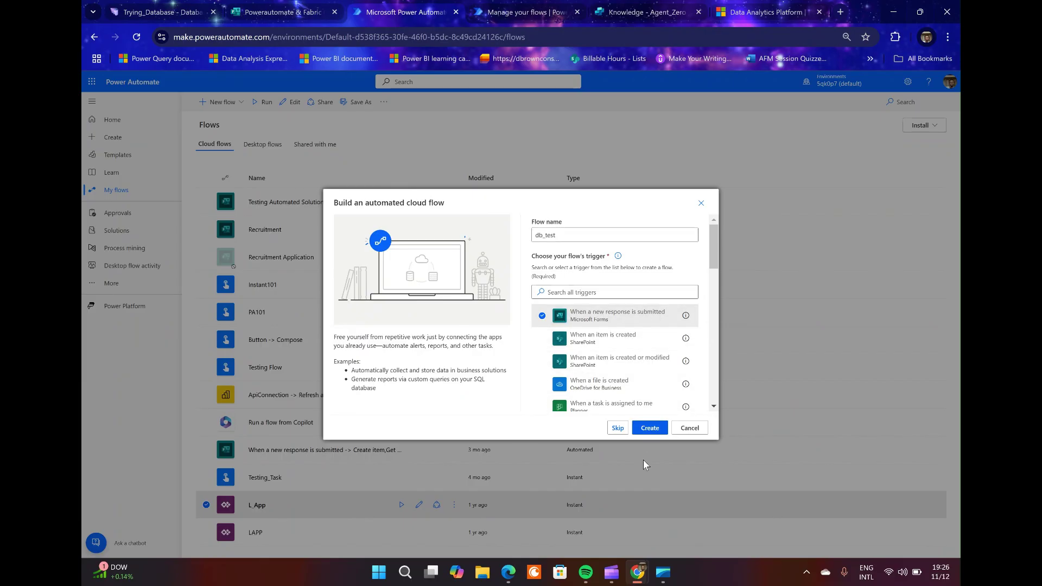
left_click(649, 428)
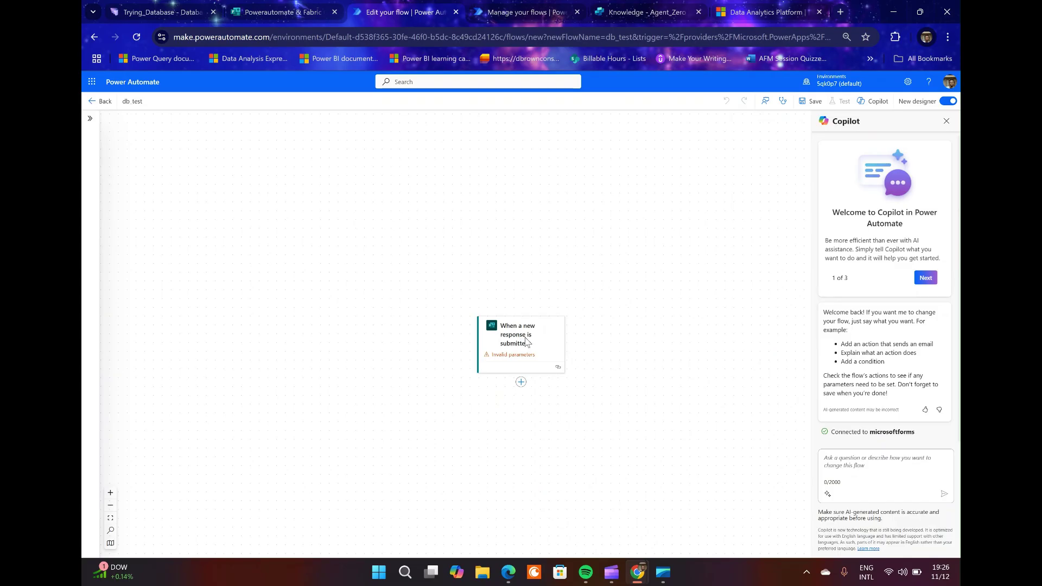
Set the trigger's Form Id to the Powerautomate & Fabric Combo form.
left_click(522, 339)
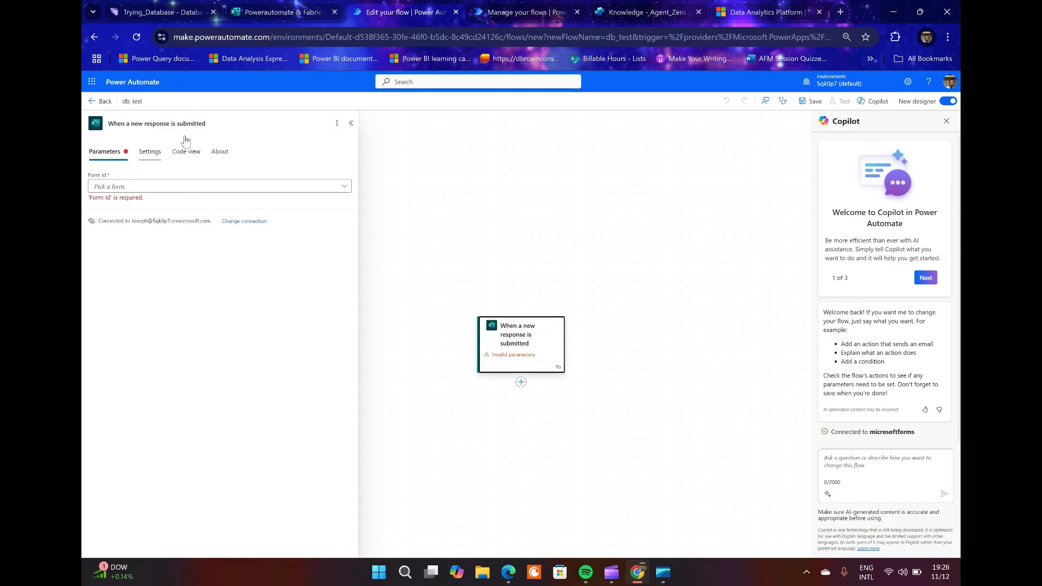
left_click(341, 189)
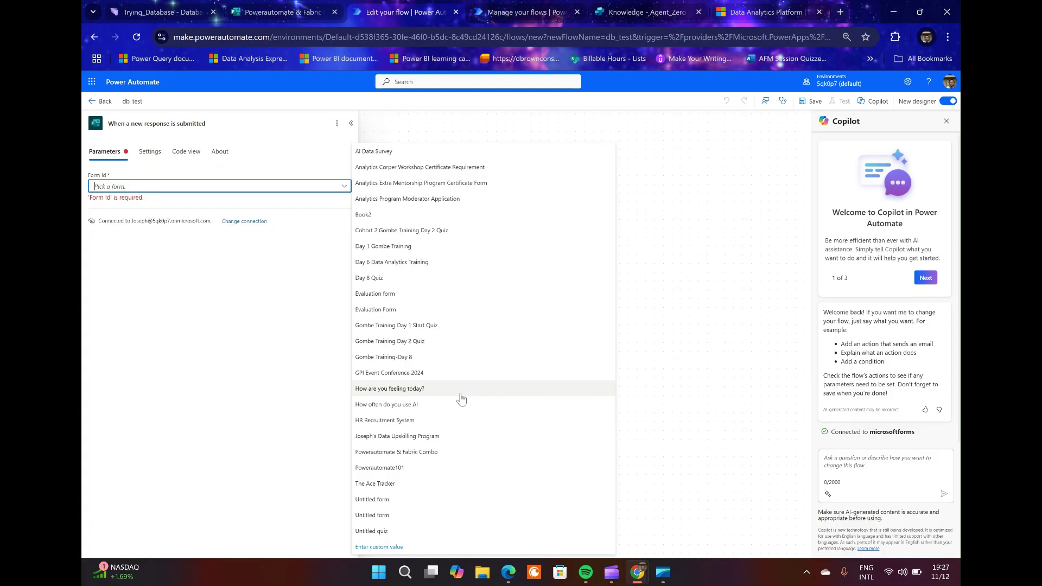
left_click(431, 453)
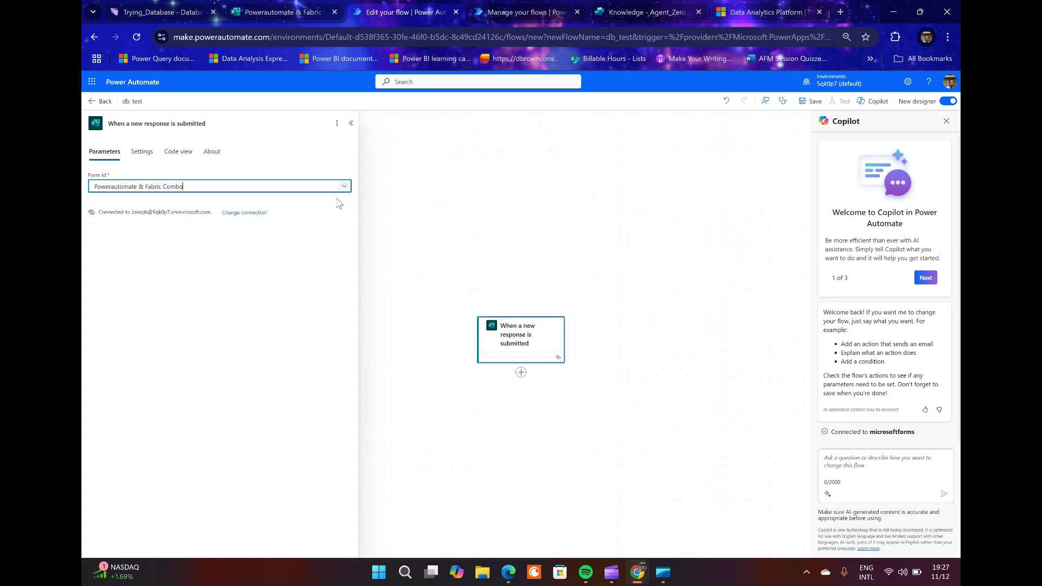
left_click(444, 220)
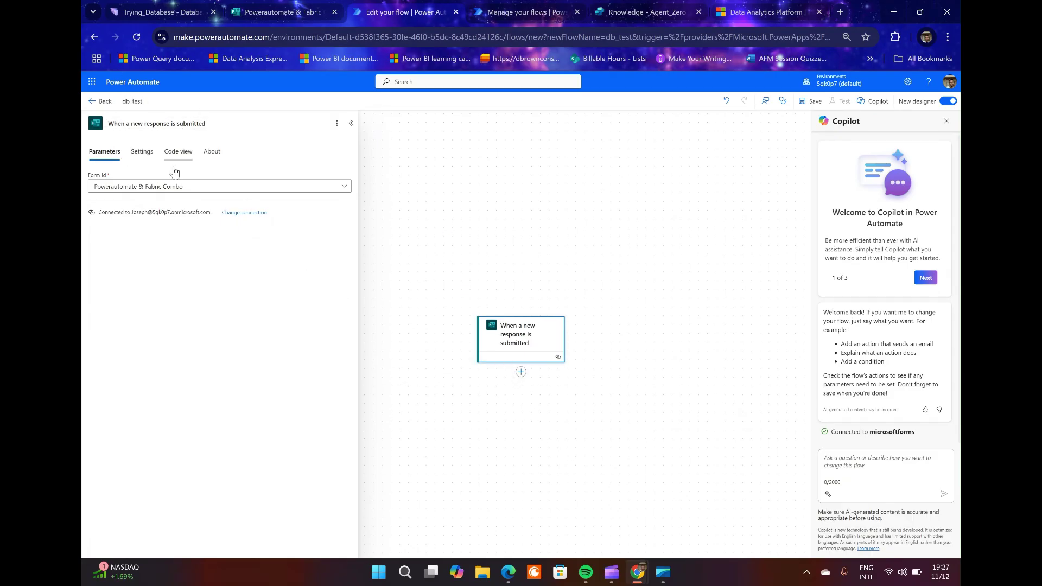
left_click(520, 374)
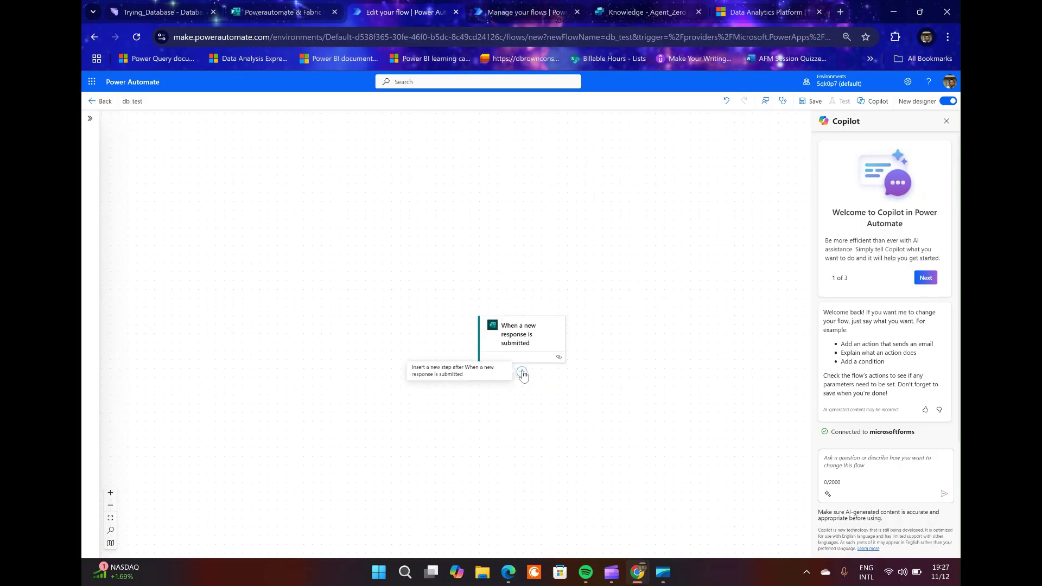
Add a Get response details action after the trigger, found by searching 'get'.
left_click(523, 373)
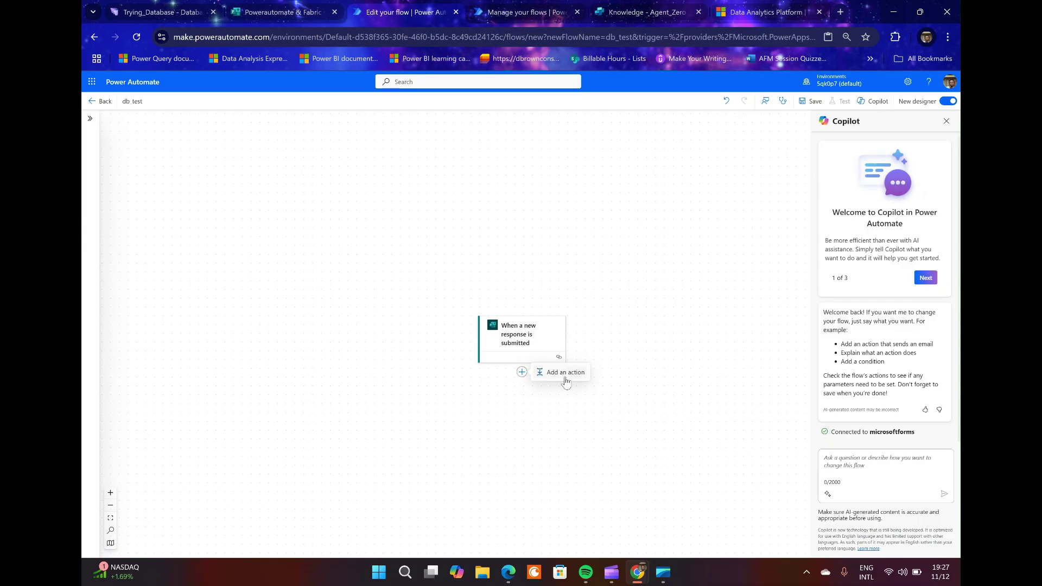
left_click(535, 374)
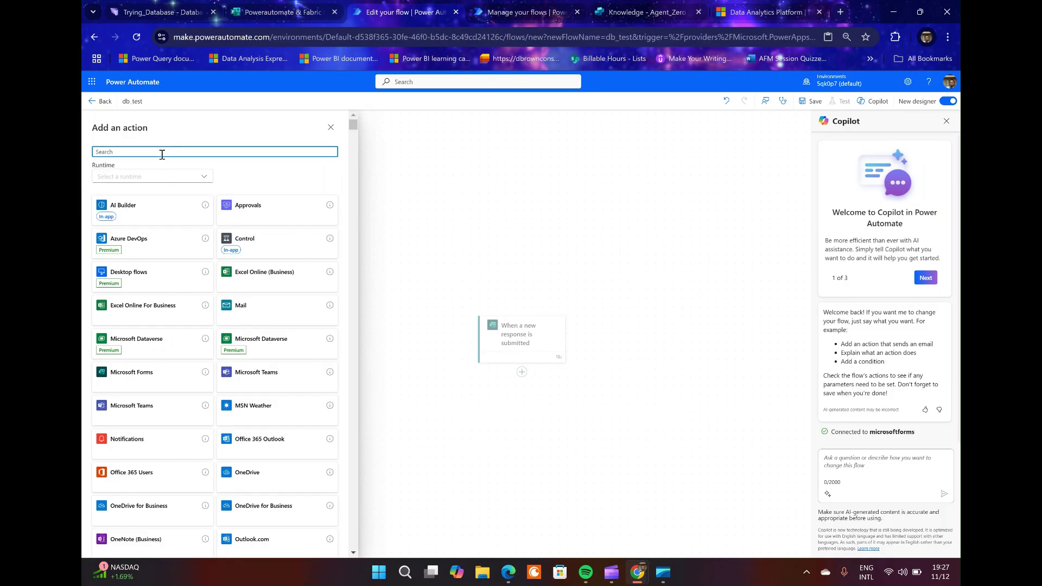
type("get response")
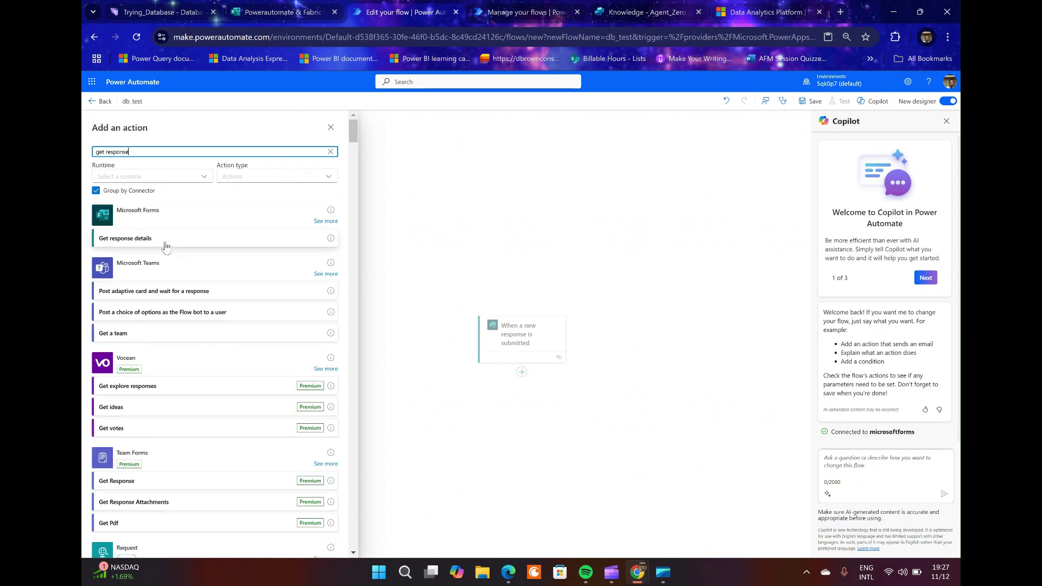
left_click(165, 245)
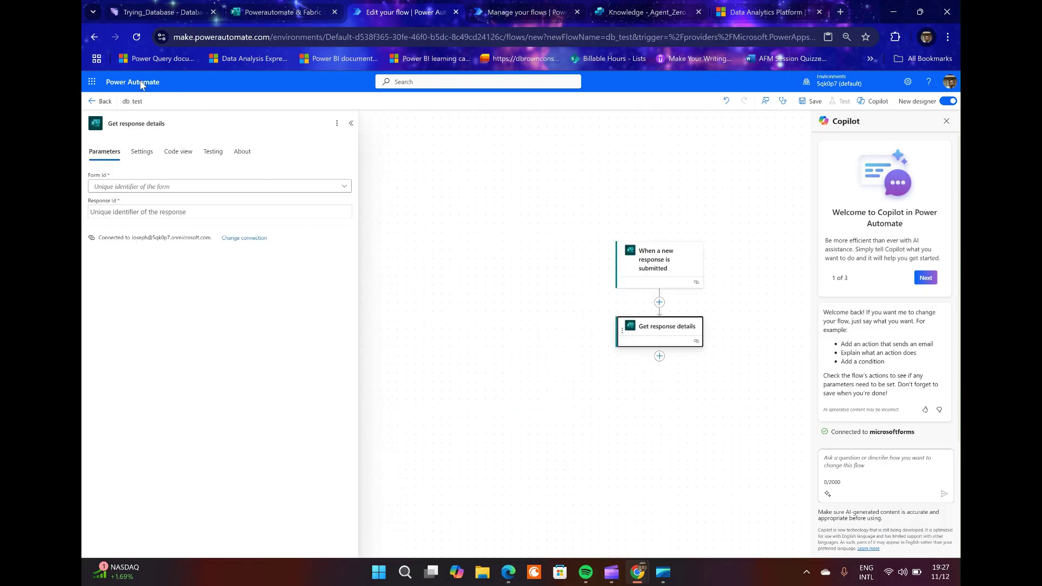
Set its Form Id to Powerautomate & Fabric Combo and Response Id to the trigger's Response Id.
left_click(184, 186)
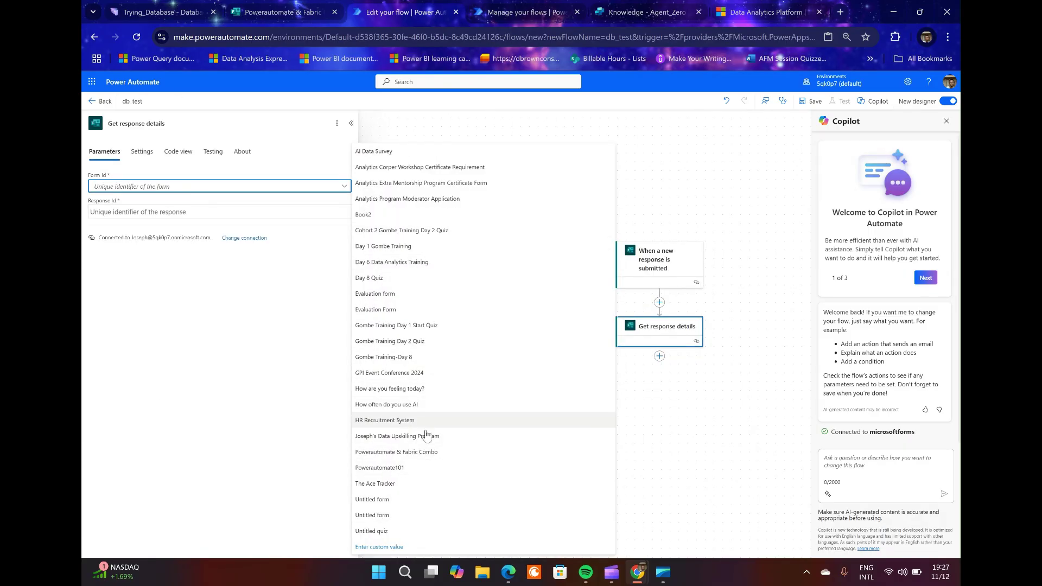
left_click(422, 453)
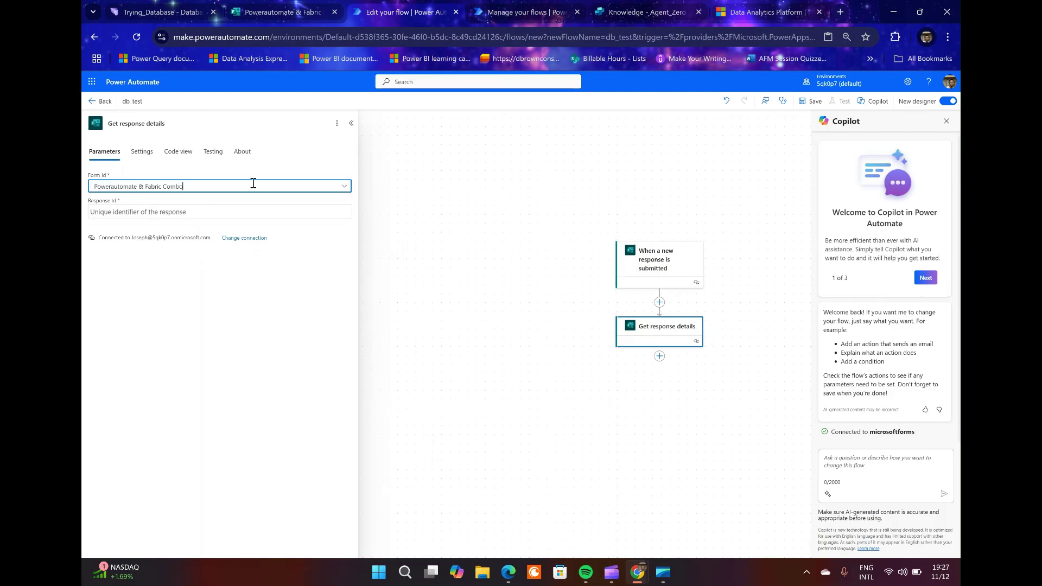
left_click(233, 212)
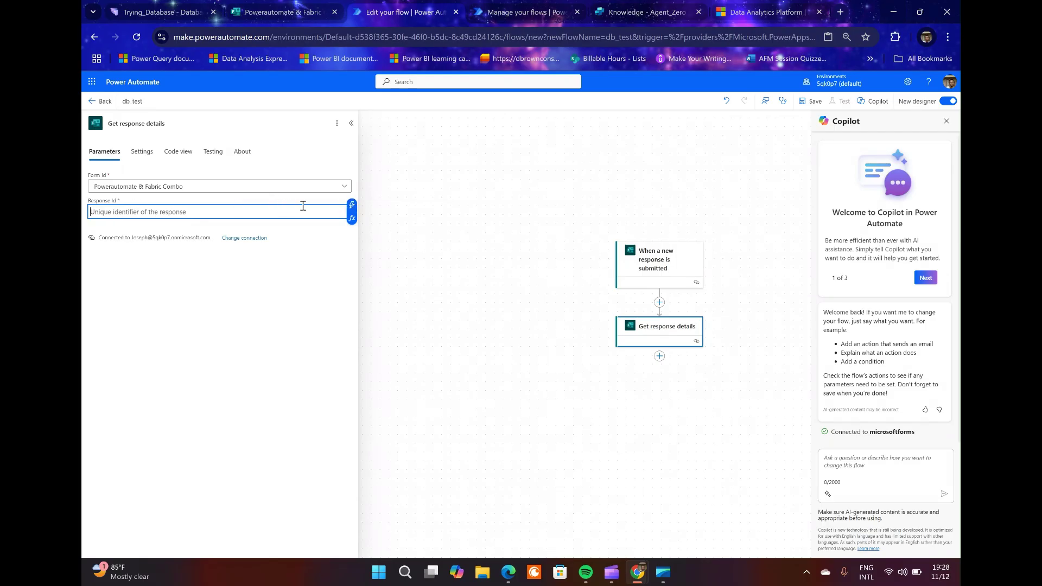
left_click(351, 207)
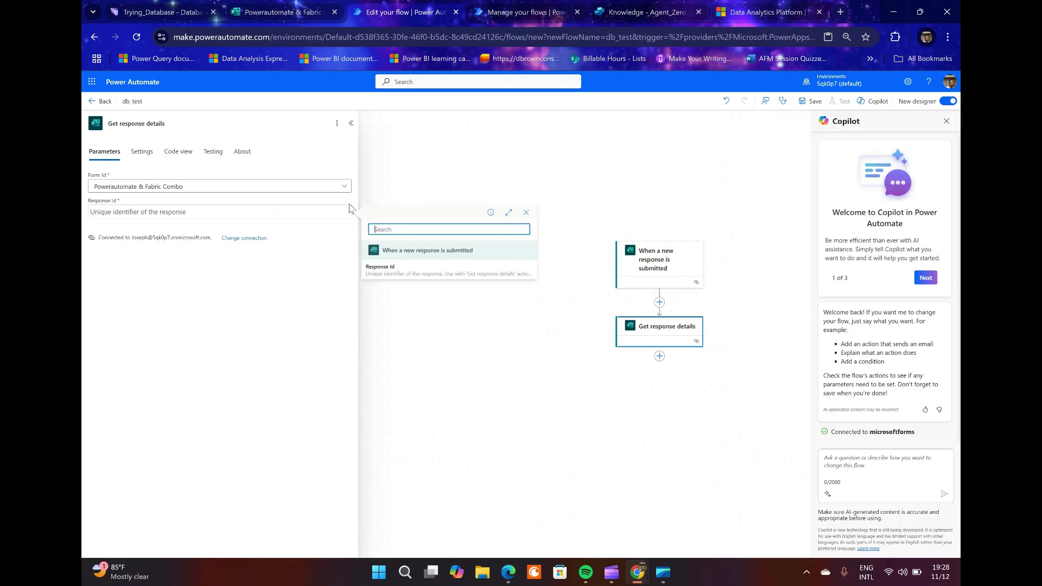
left_click(378, 274)
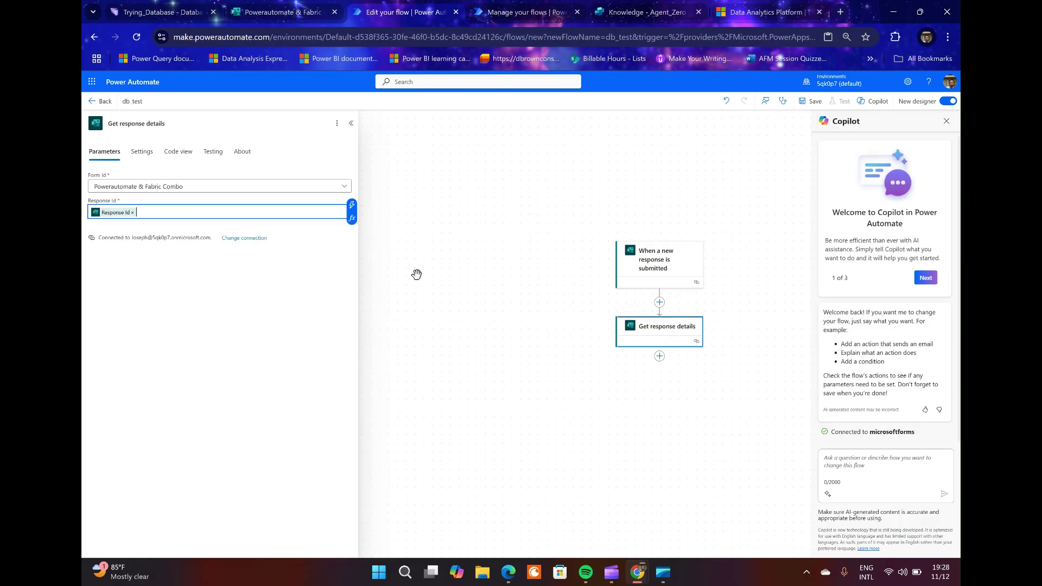
left_click(503, 289)
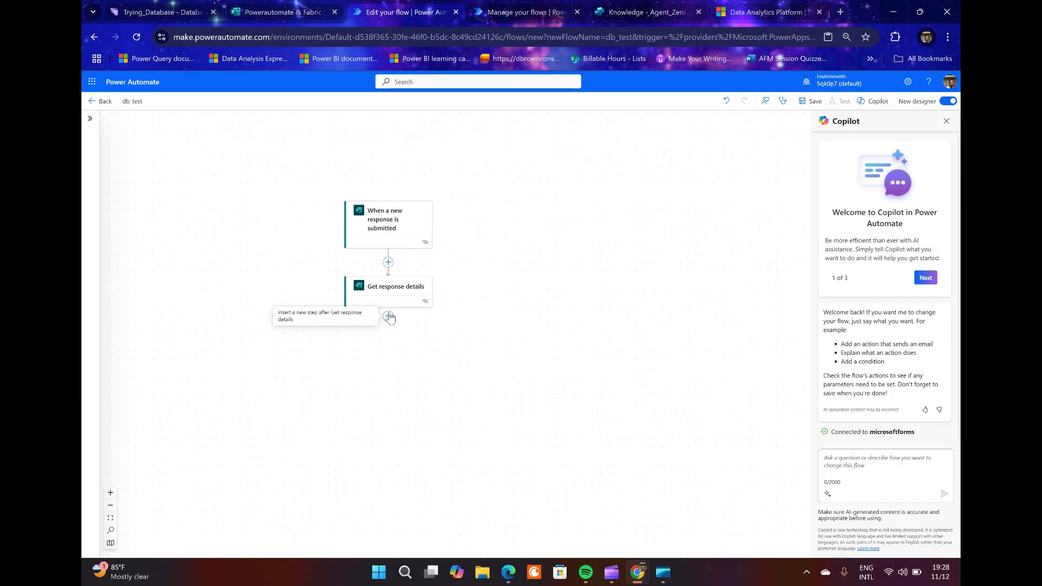
Search actions for 'sq' and add SQL Server's Insert row (V2) as a new step after Get response details.
left_click(388, 316)
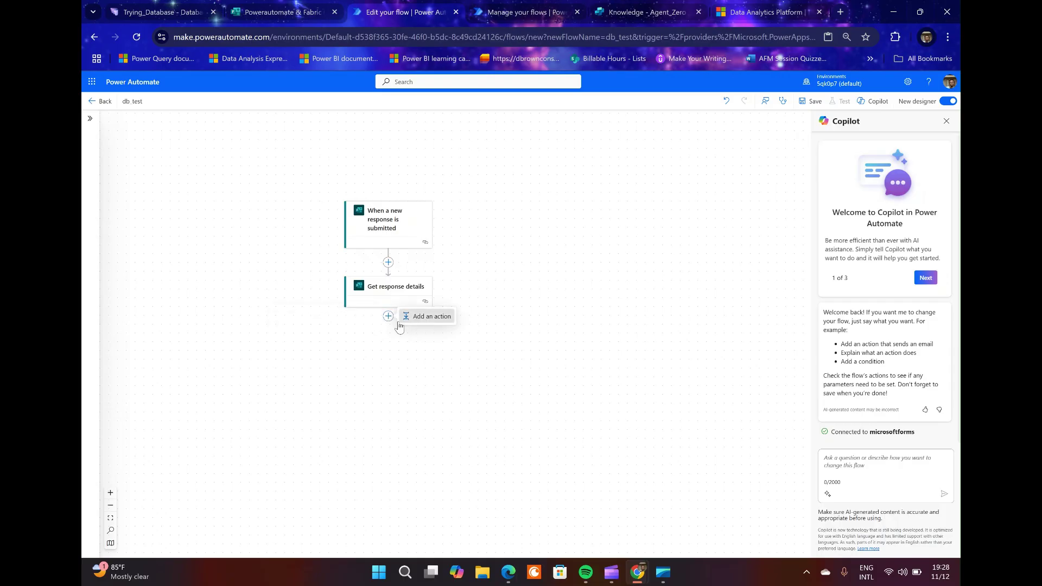
left_click(400, 321)
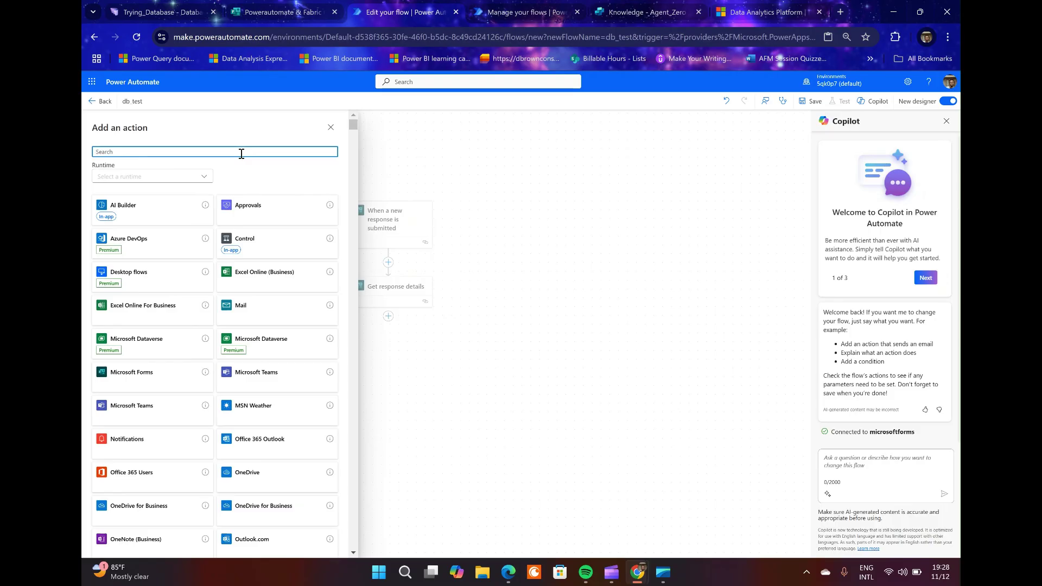
type("sql")
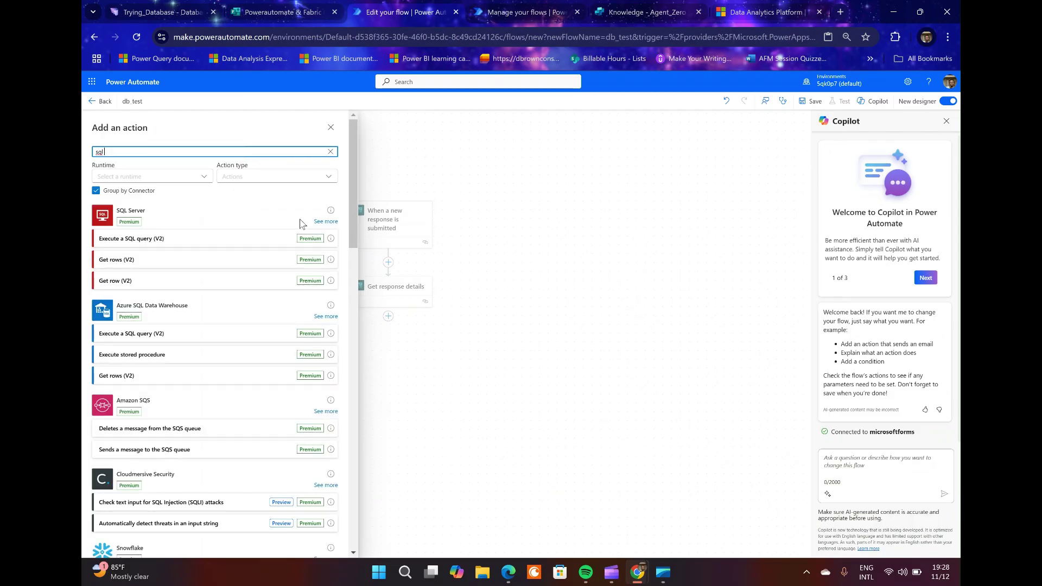
left_click(321, 222)
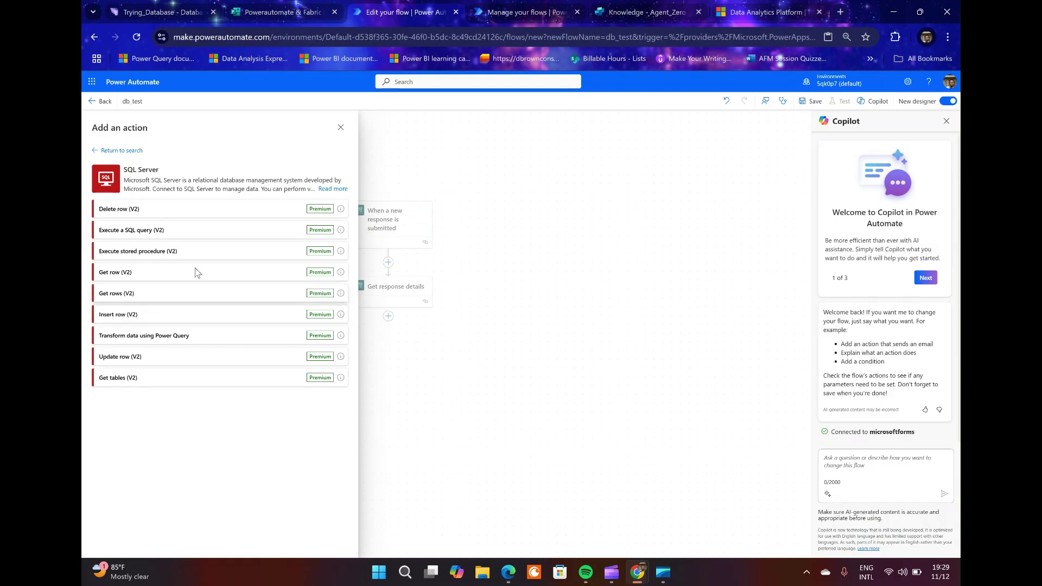
left_click(147, 320)
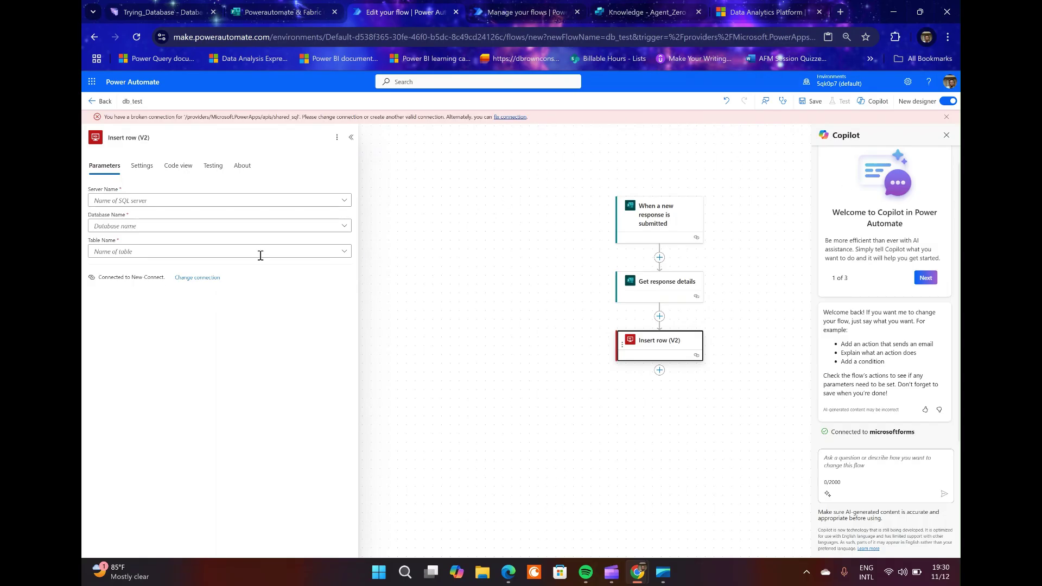
Add a new SQL Server connection named demo using Microsoft Entra ID Integrated authentication, then sign in.
left_click(220, 277)
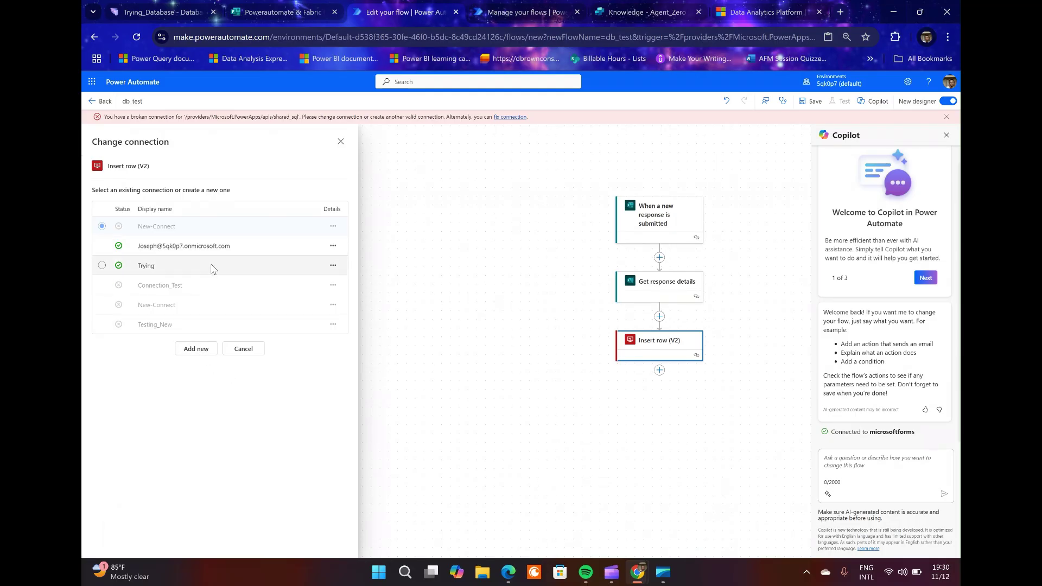
left_click(196, 350)
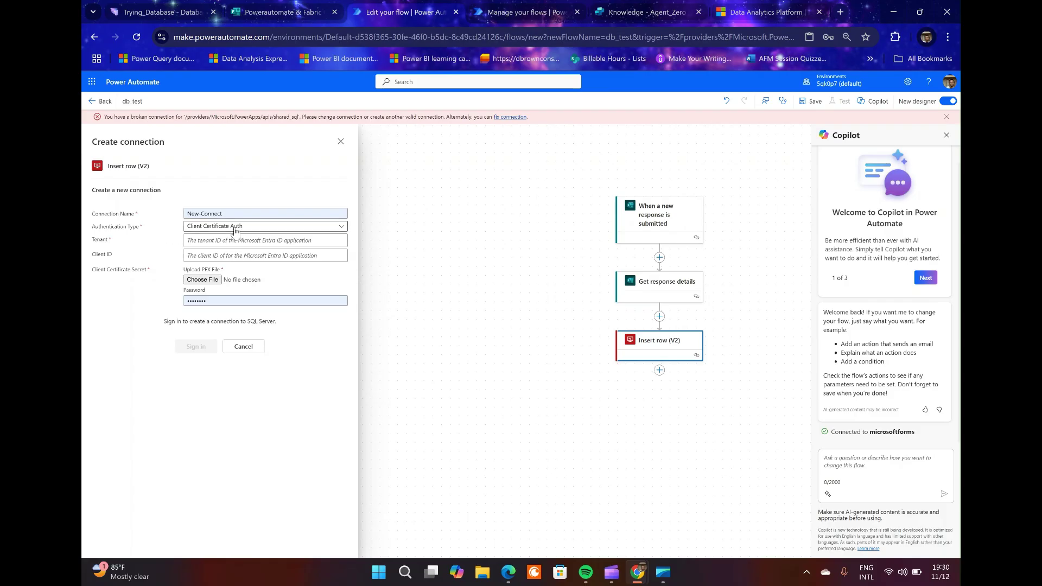
left_click(234, 228)
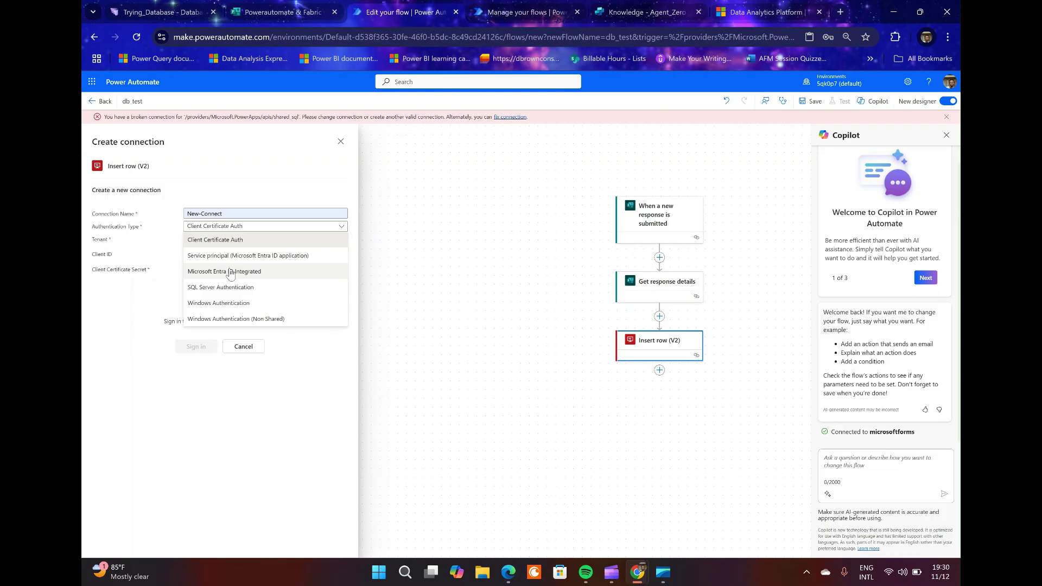
left_click(231, 272)
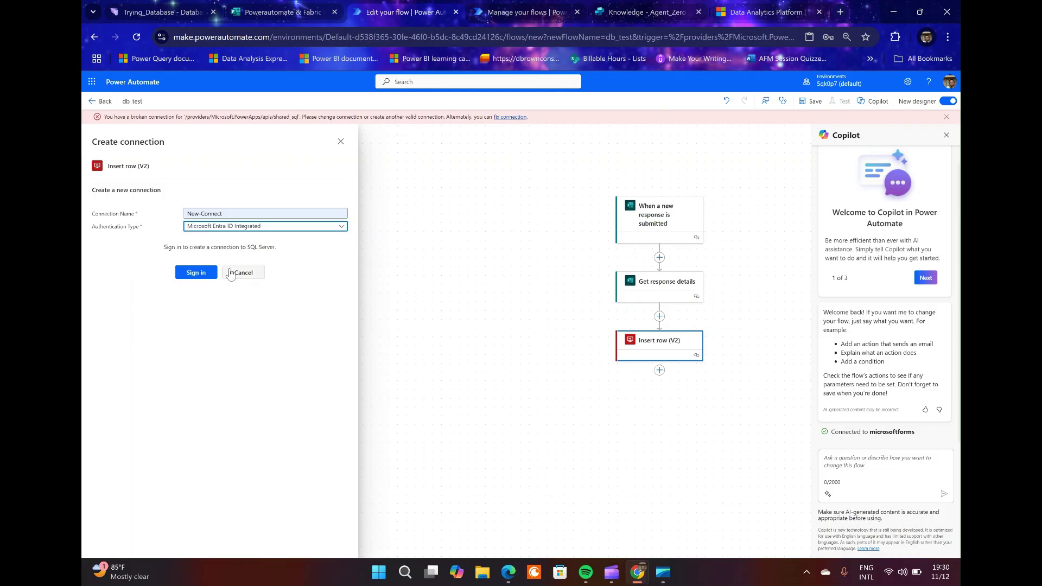
left_click(259, 213)
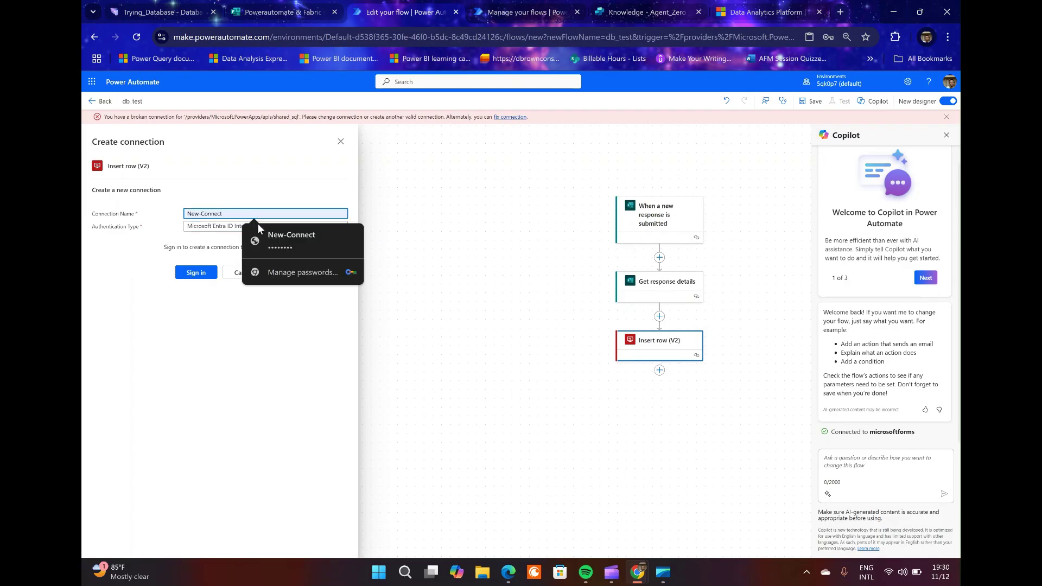
key("ctrl+a")
type("de")
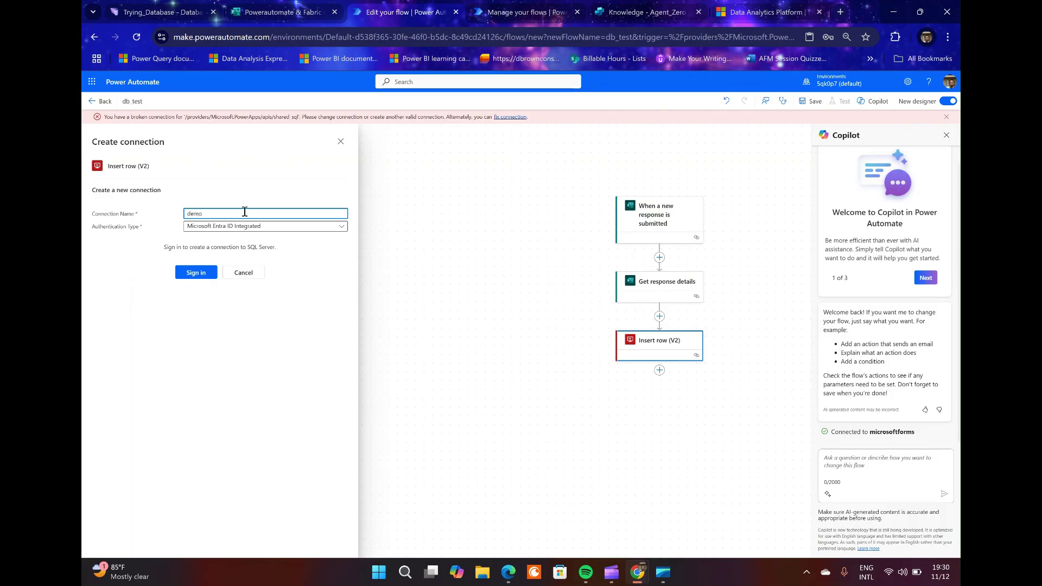
left_click(190, 274)
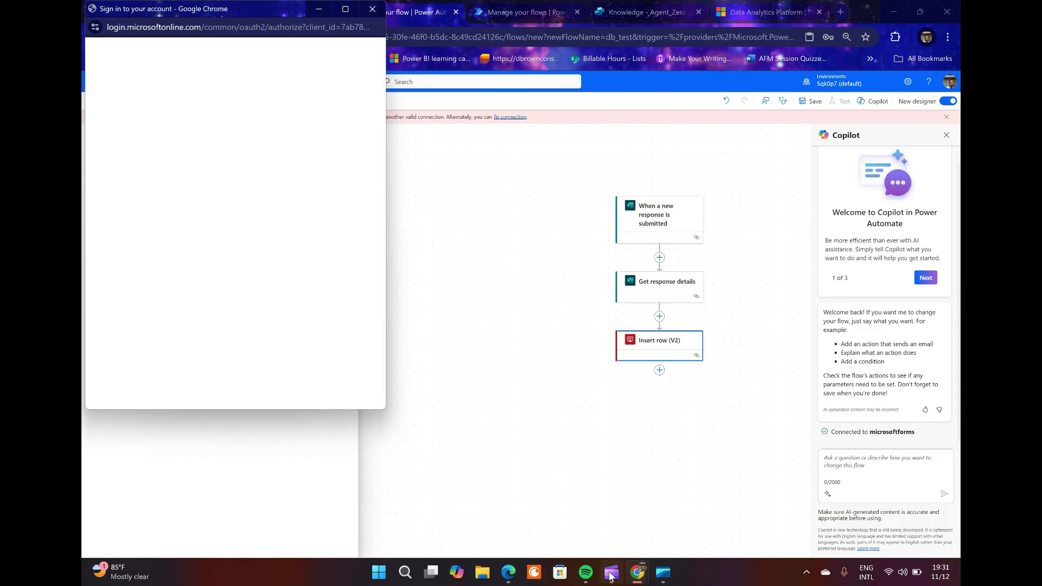
Sign in with the work account, dismiss the broken-connection banner, and set Server Name to custom value.
mouse_move(611, 574)
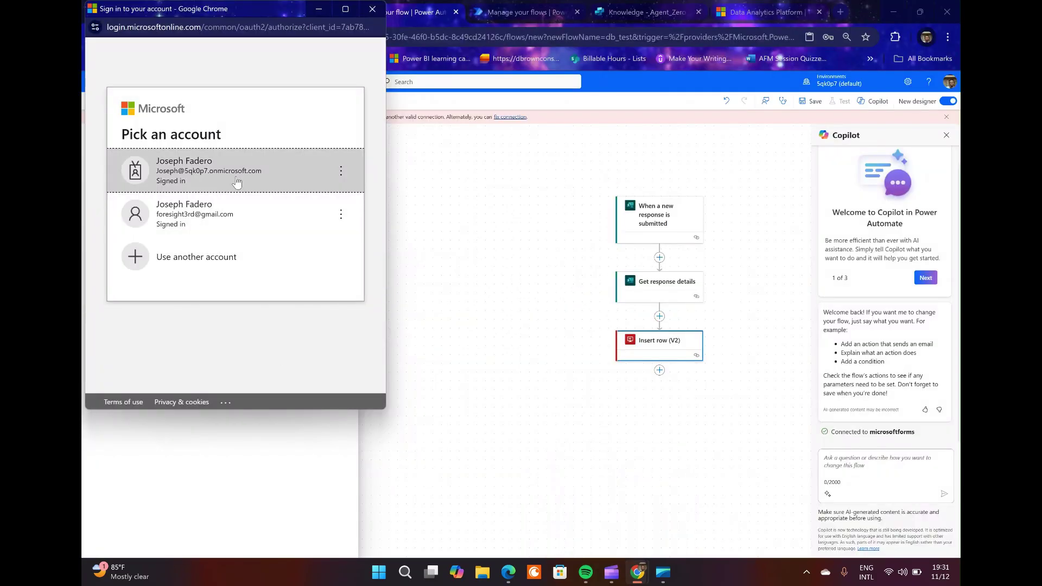
left_click(236, 182)
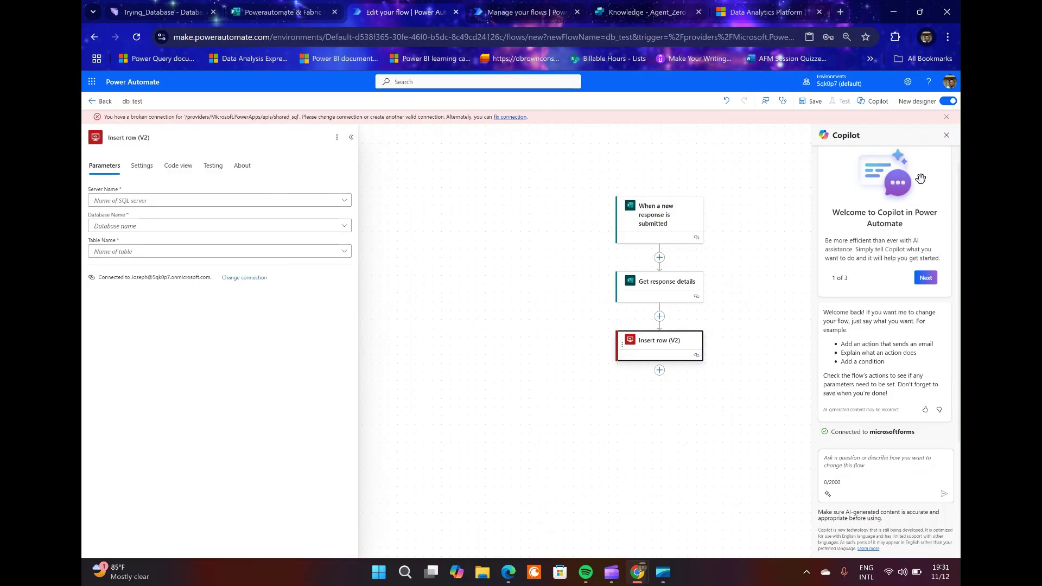
left_click(945, 118)
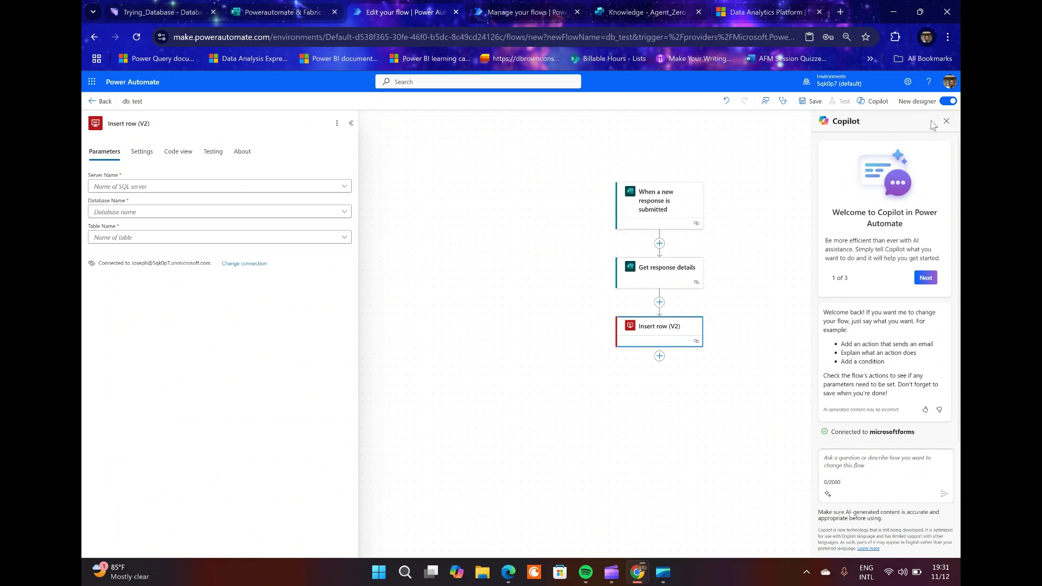
left_click(230, 187)
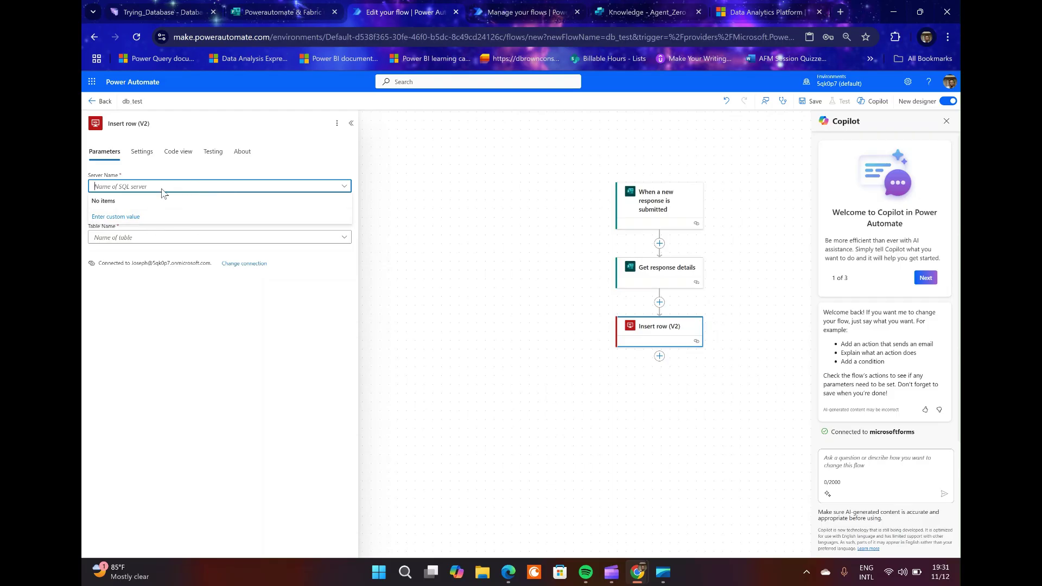
left_click(127, 217)
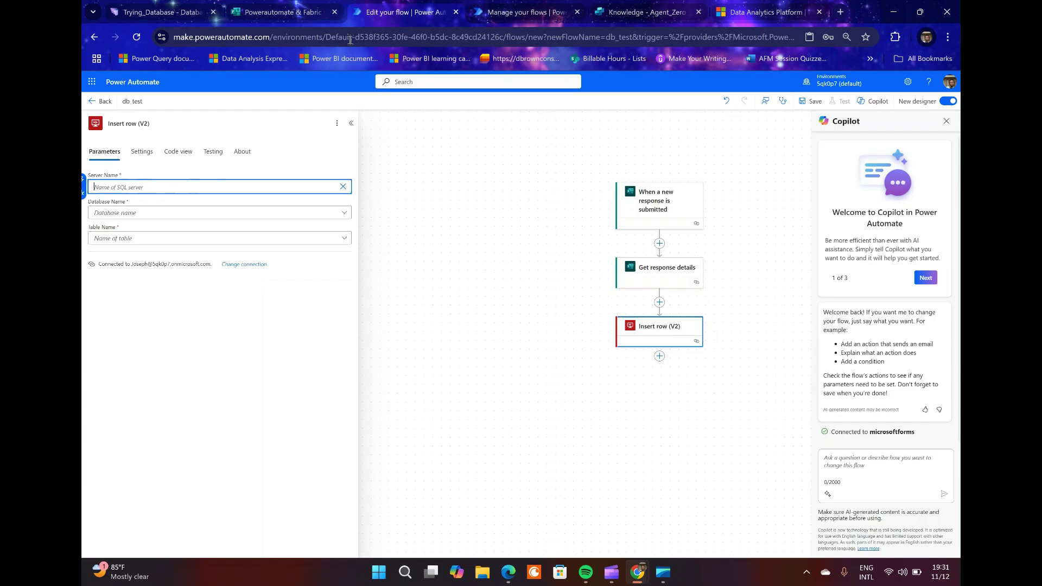
Copy the Data Source server address from Trying_Database's ADO.NET connection string in Fabric.
left_click(161, 10)
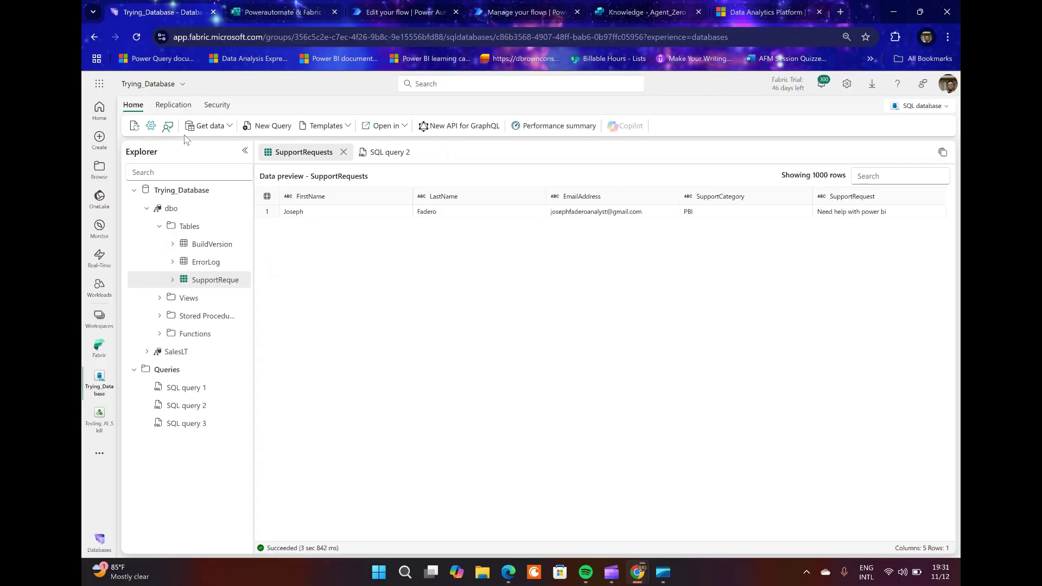
left_click(151, 128)
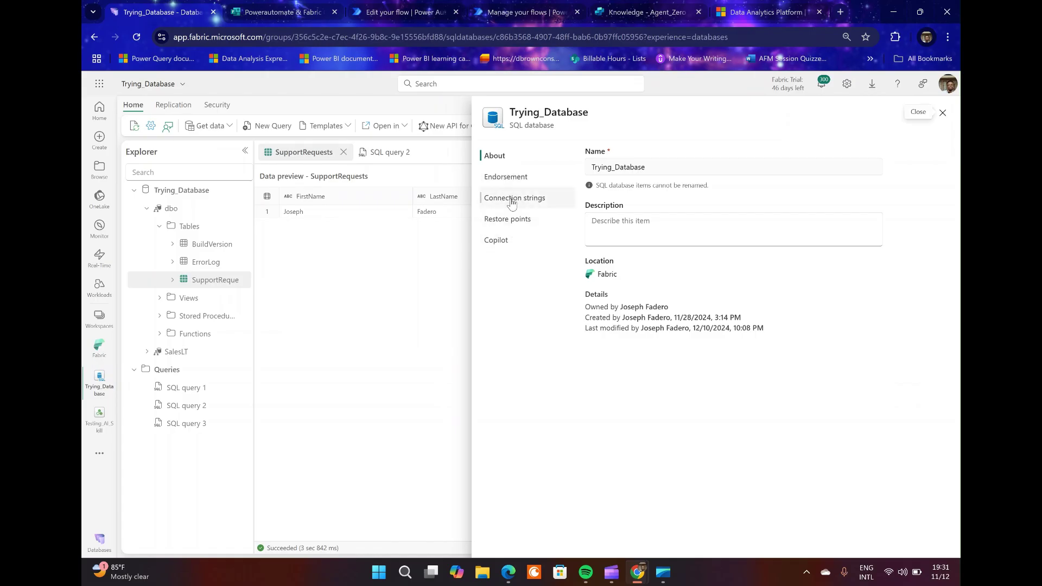
left_click(521, 201)
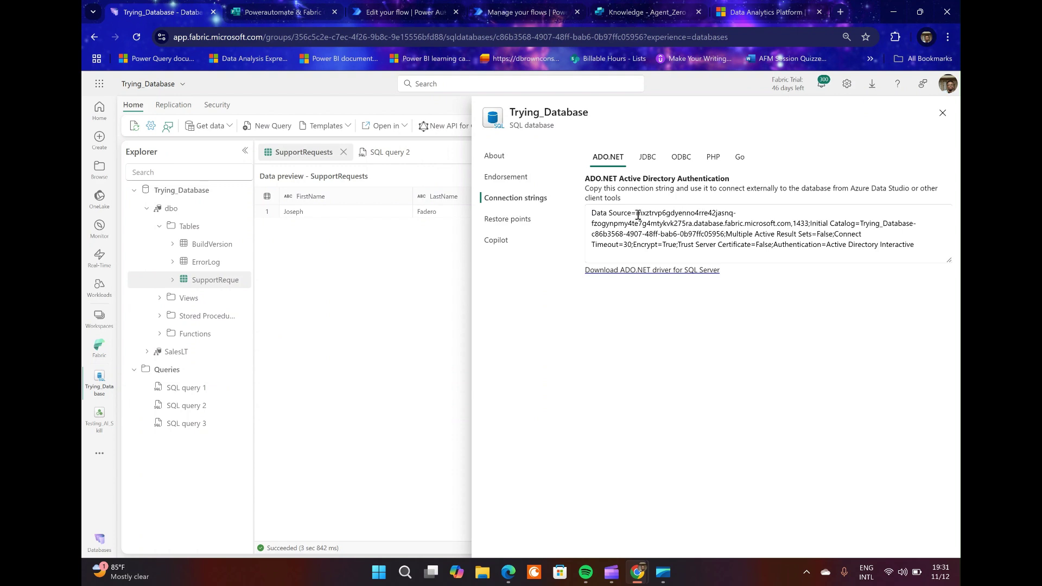
left_click_drag(638, 215, 791, 226)
key("ctrl+c")
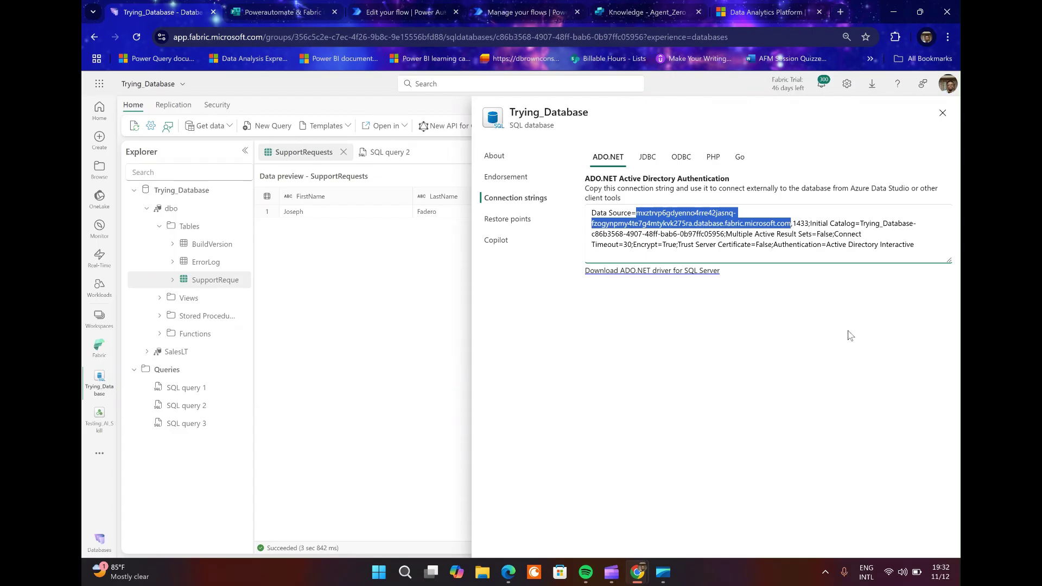
left_click(391, 11)
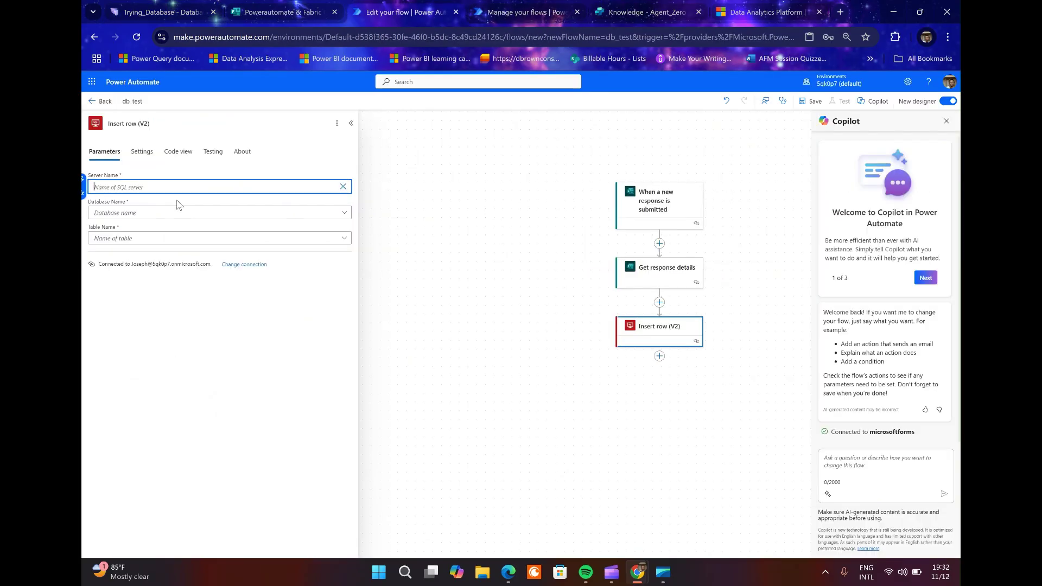
Paste the Fabric server address into Server Name and switch Database Name to a custom value.
key("ctrl+v")
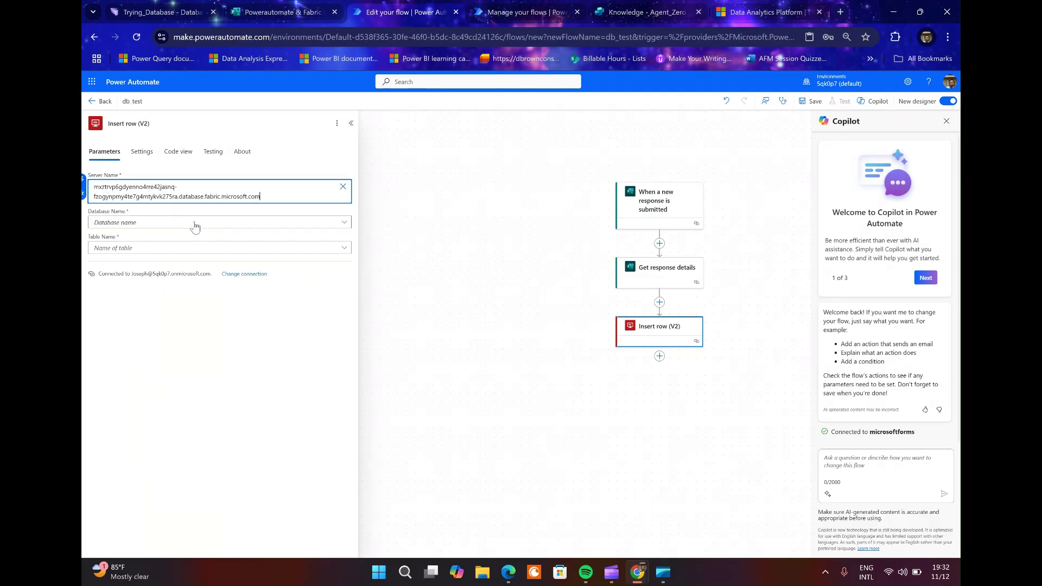
left_click(195, 227)
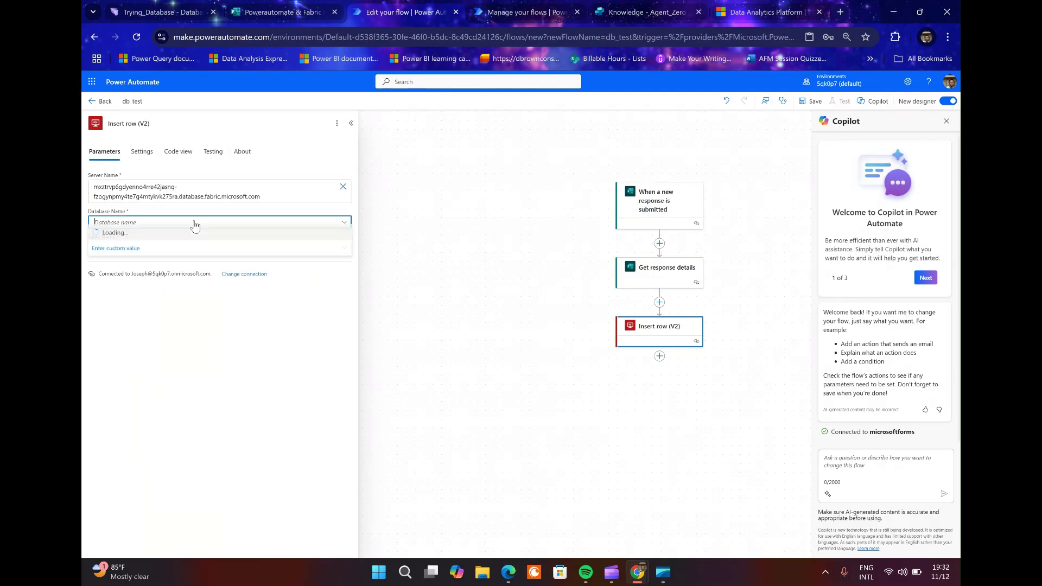
left_click(344, 227)
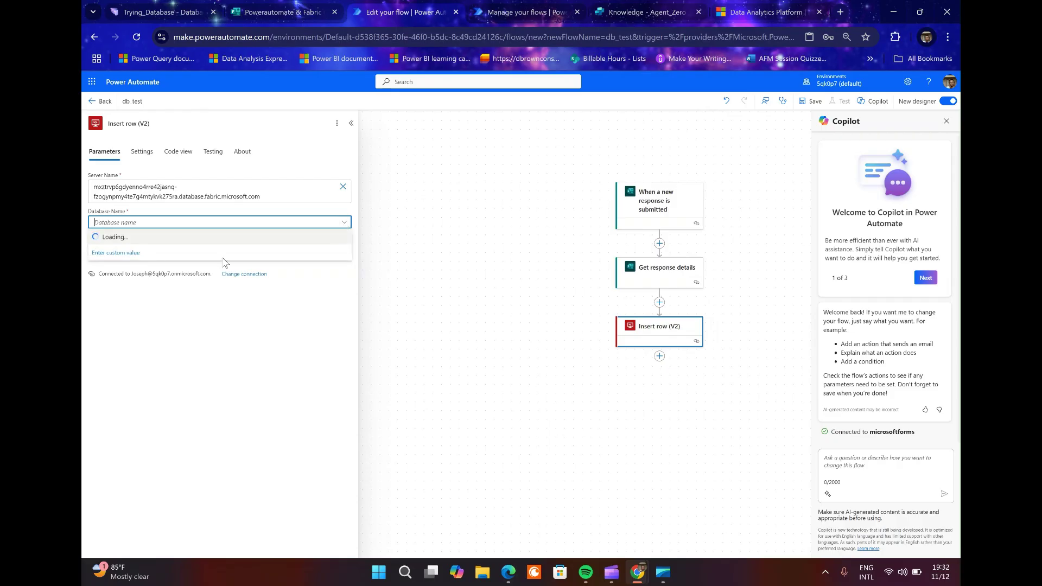
left_click(136, 257)
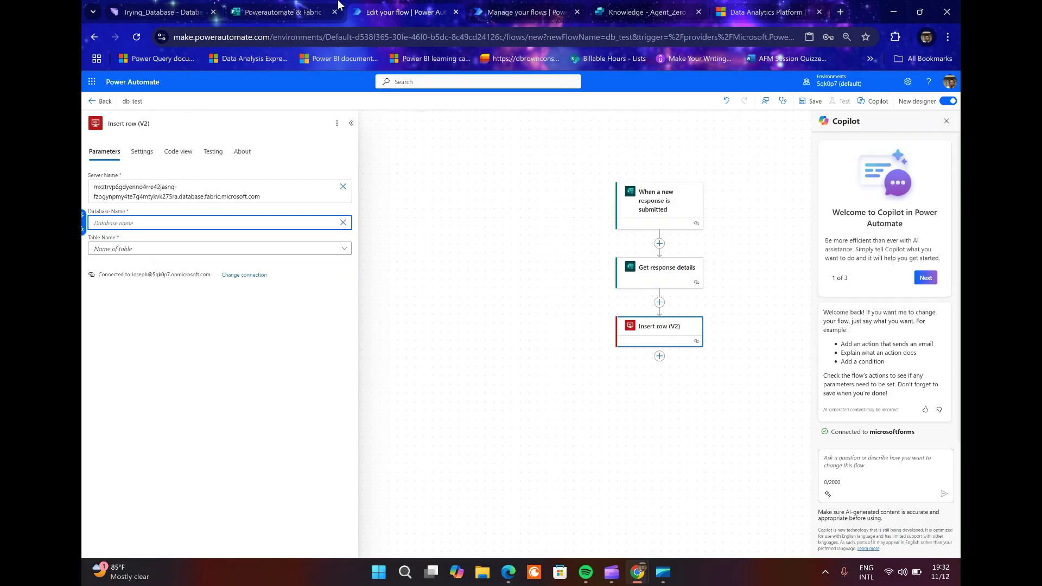
left_click(158, 12)
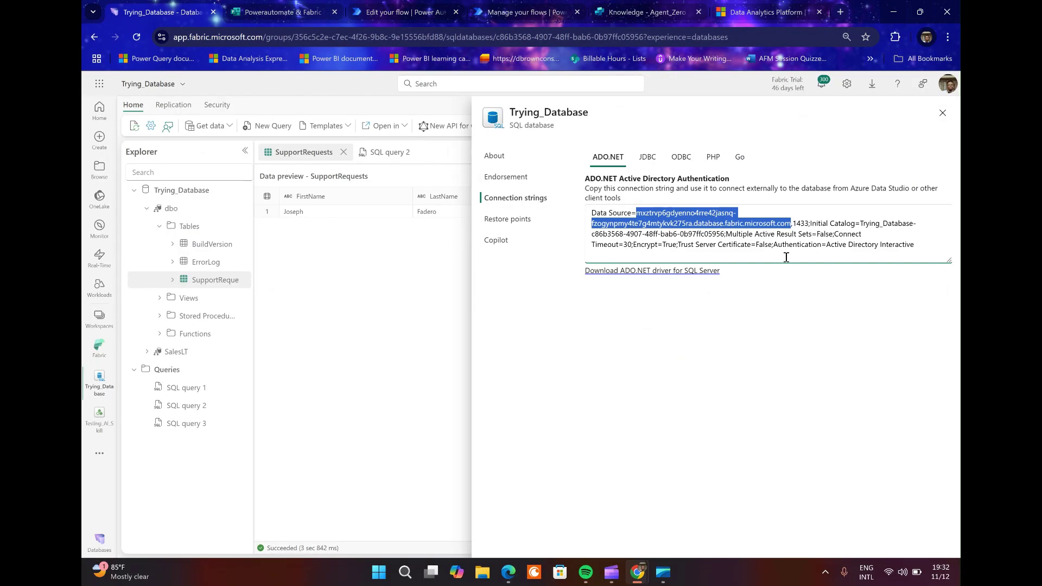
Select and copy the Initial Catalog database name from the ADO.NET connection string.
left_click(862, 223)
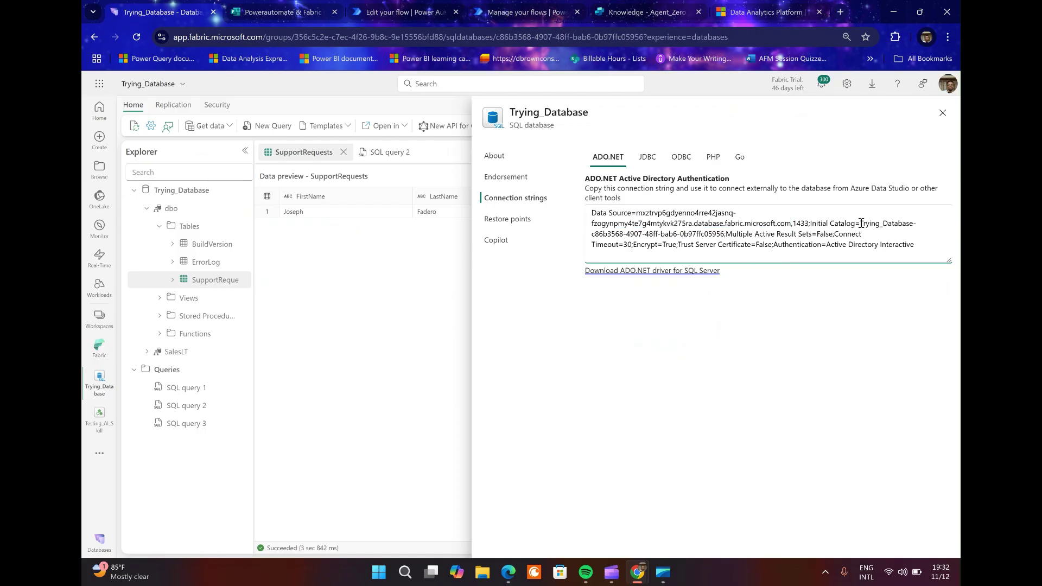
left_click_drag(861, 223, 728, 233)
key("ctrl+c")
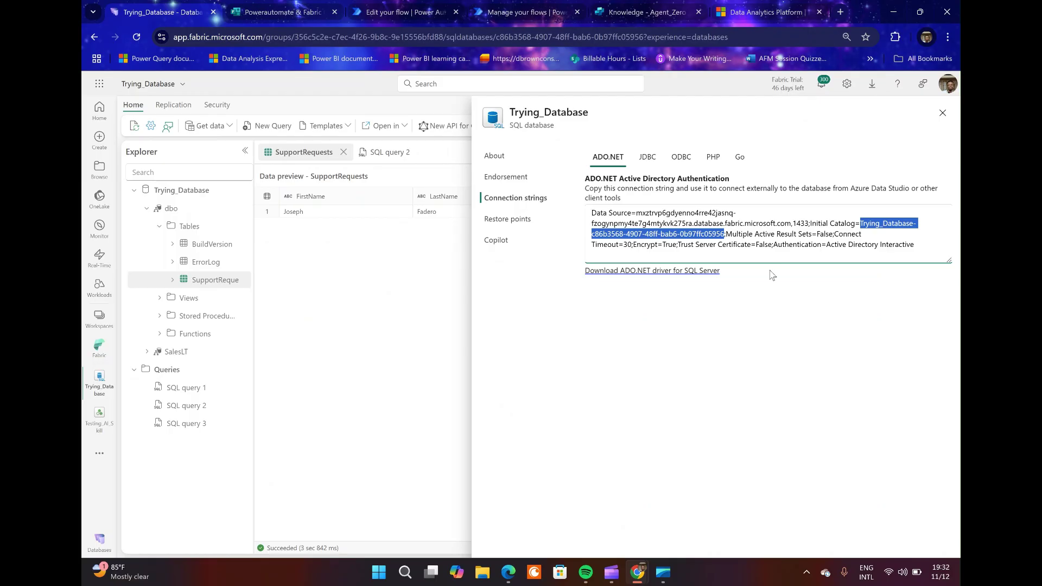
left_click(385, 10)
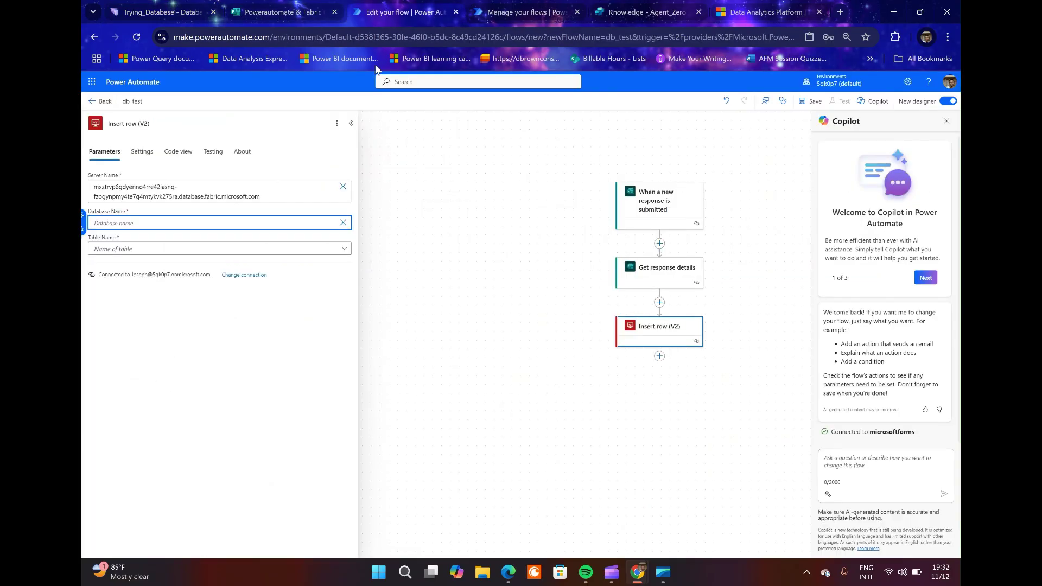
Set Database Name to Trying_Database and Table Name to SupportRequests in Insert row (V2).
left_click(138, 226)
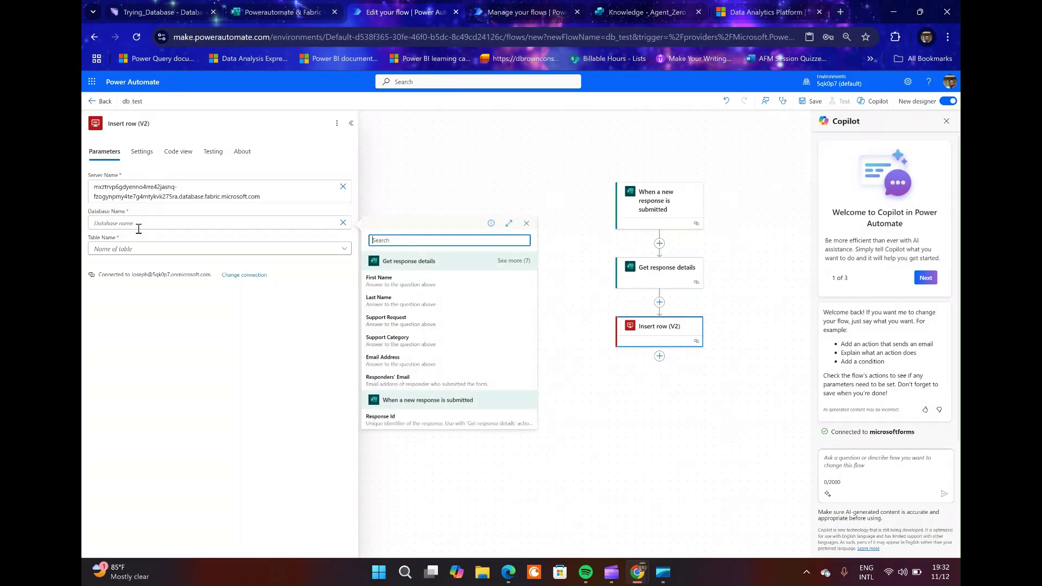
left_click(151, 219)
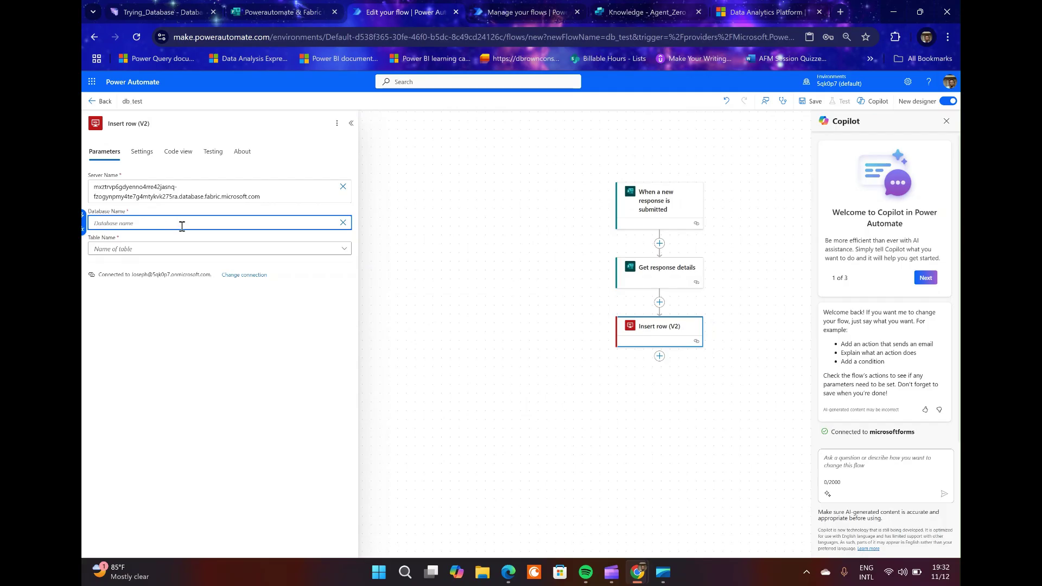
key("ctrl+v")
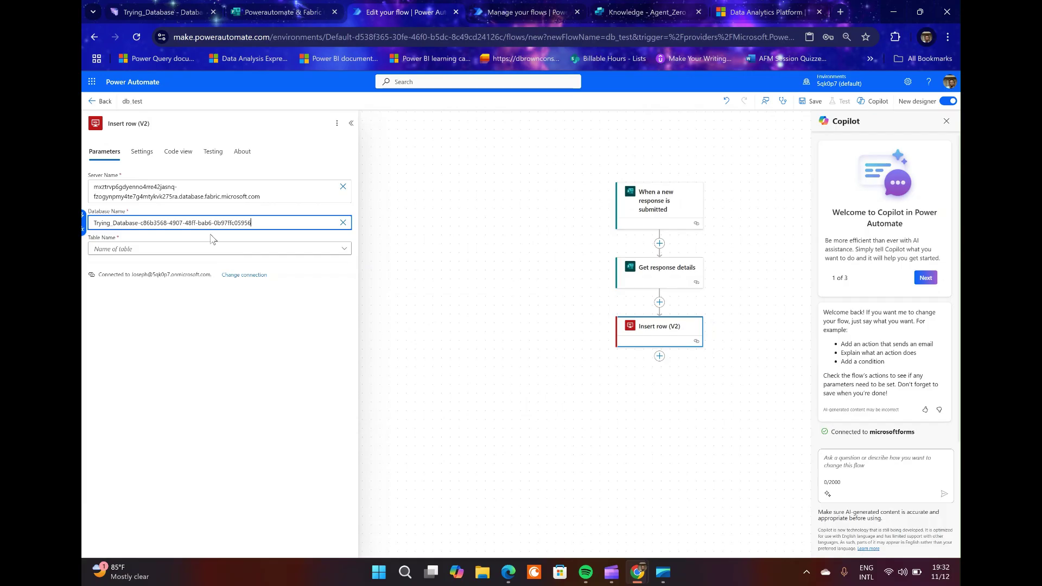
left_click(225, 253)
left_click(225, 249)
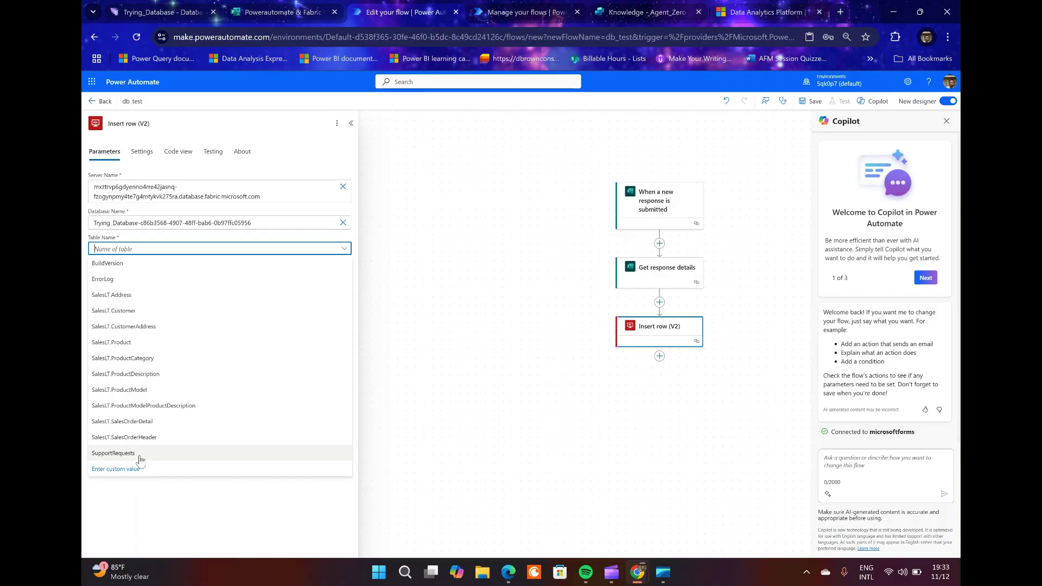
key("Return")
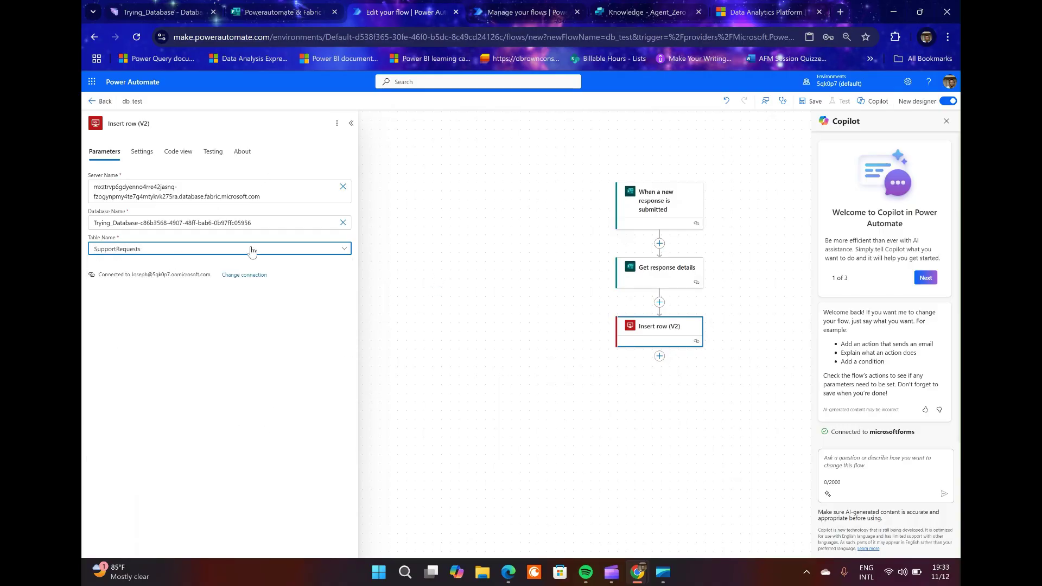
Load the table columns and map FirstName and LastName to the First Name and Last Name answers.
left_click(448, 386)
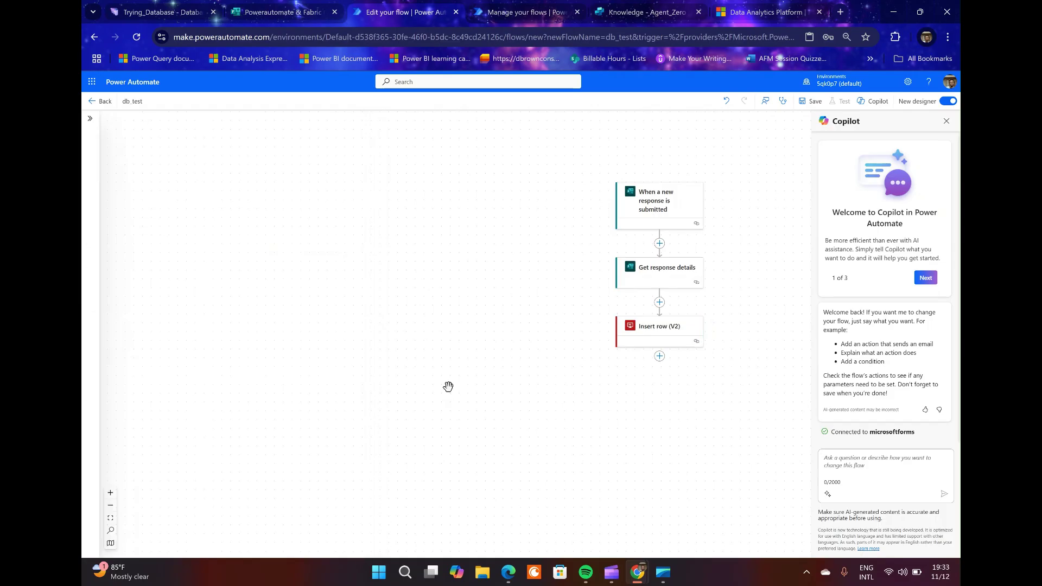
left_click(667, 332)
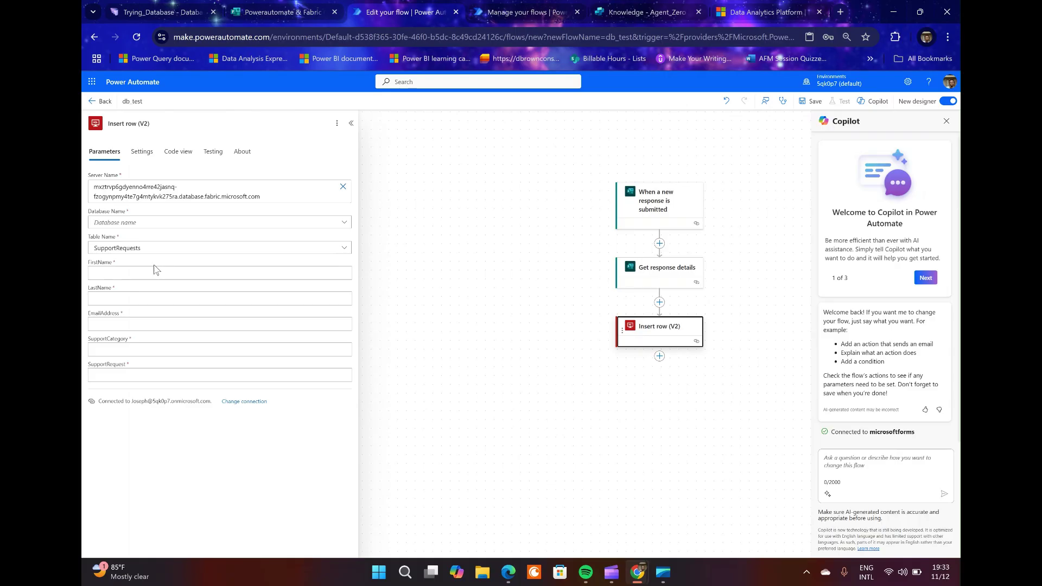
left_click(155, 274)
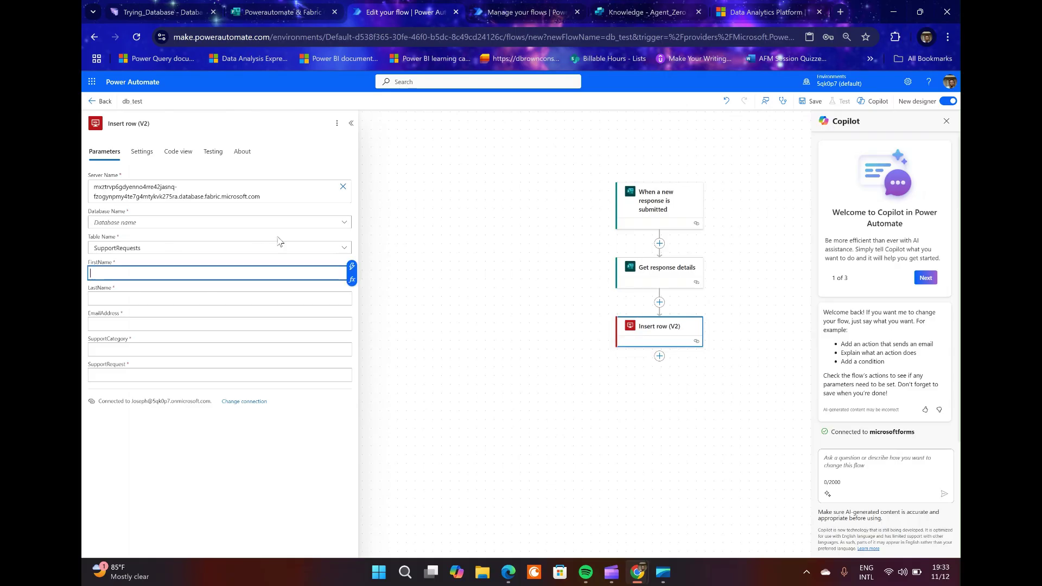
left_click(352, 266)
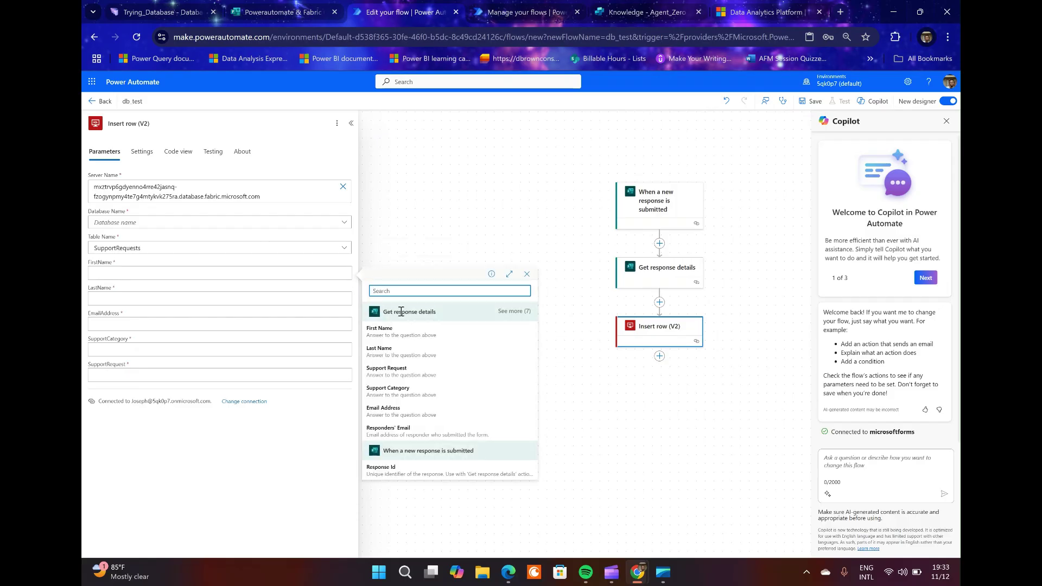
left_click(391, 332)
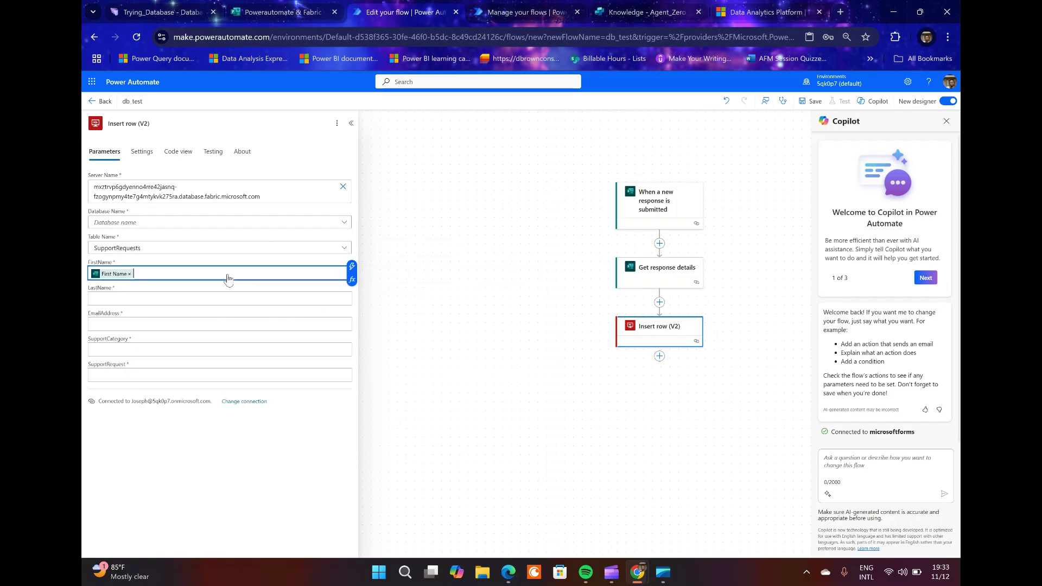
left_click(204, 295)
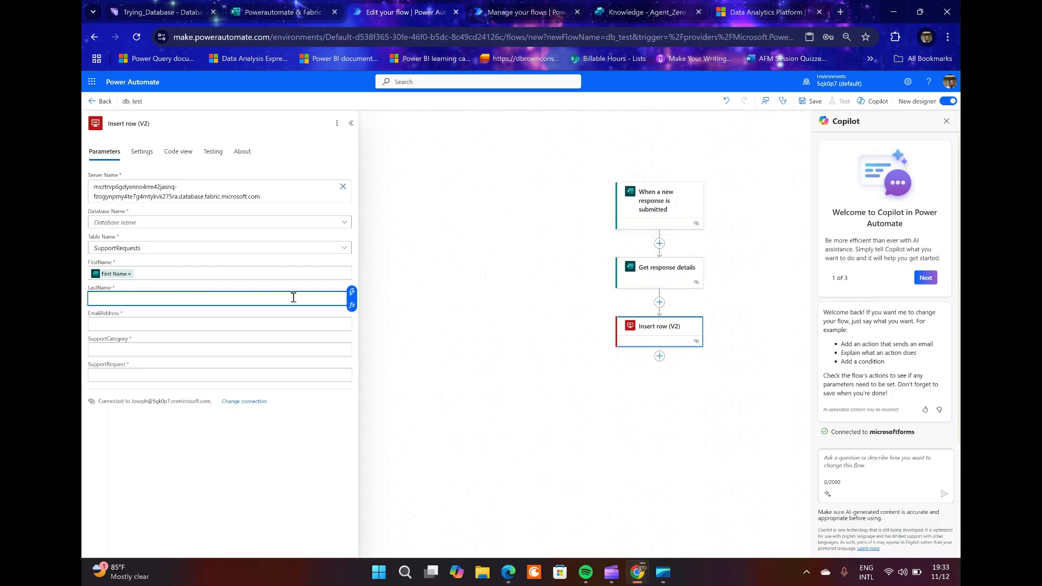
left_click(352, 293)
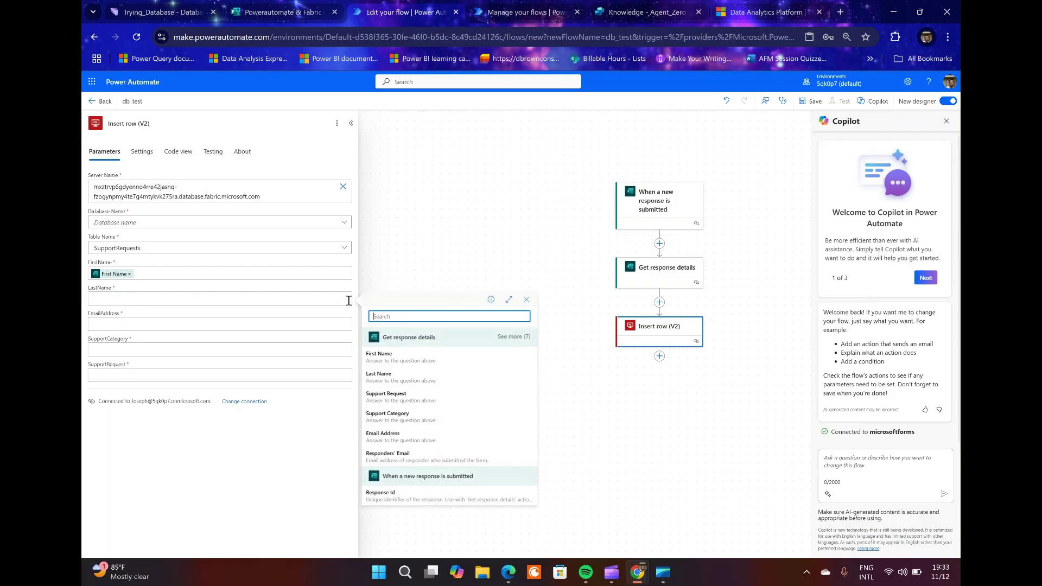
left_click(404, 375)
Map EmailAddress, SupportCategory and SupportRequest to their matching form answers.
left_click(291, 322)
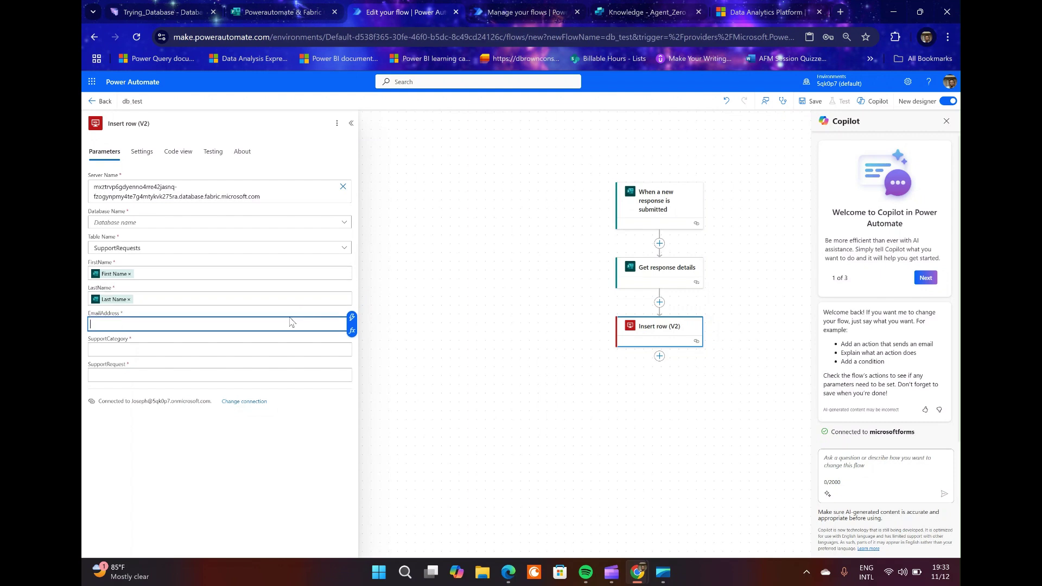
left_click(351, 318)
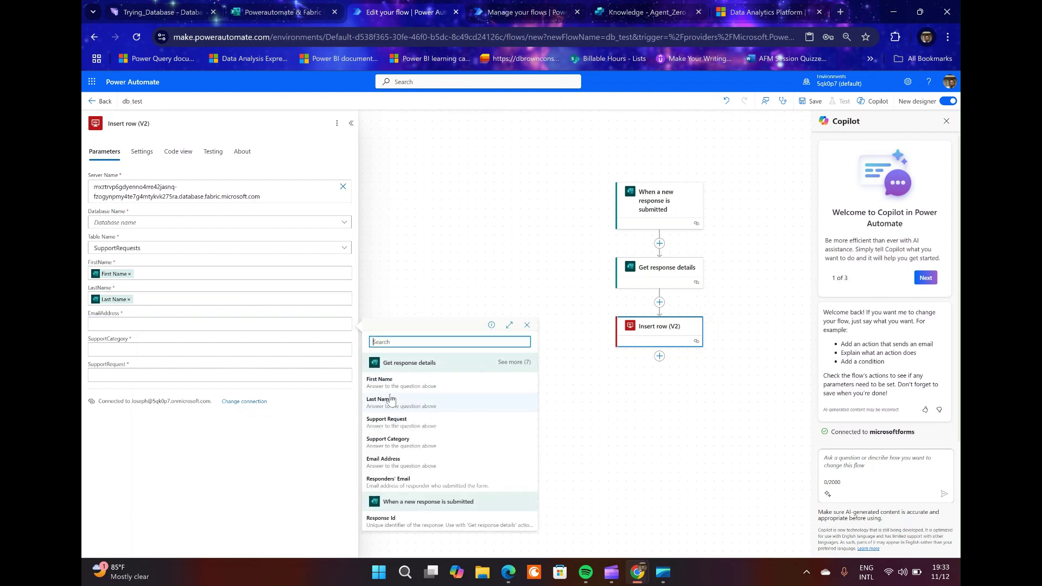
left_click(385, 461)
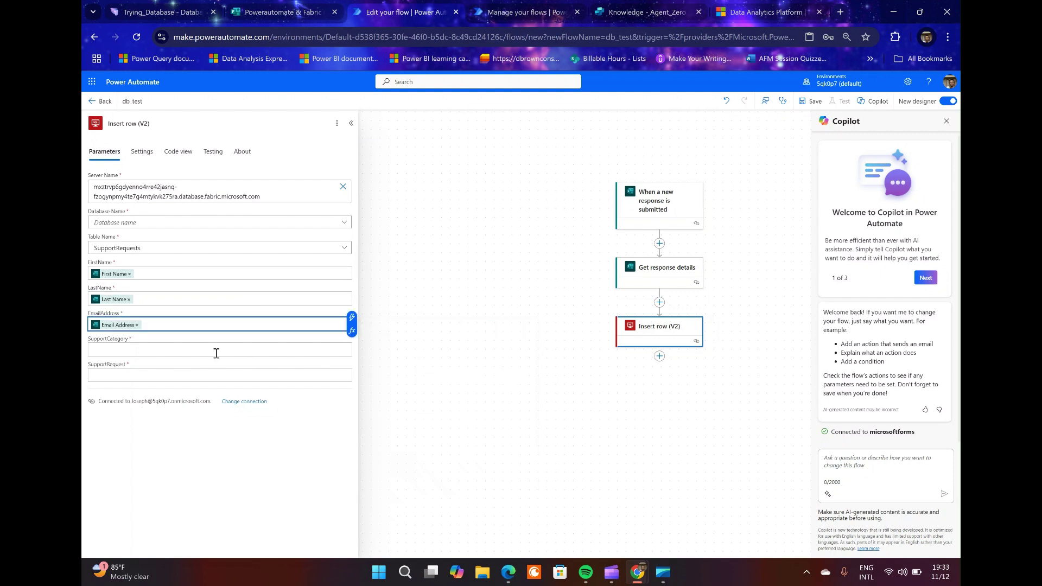
left_click(241, 350)
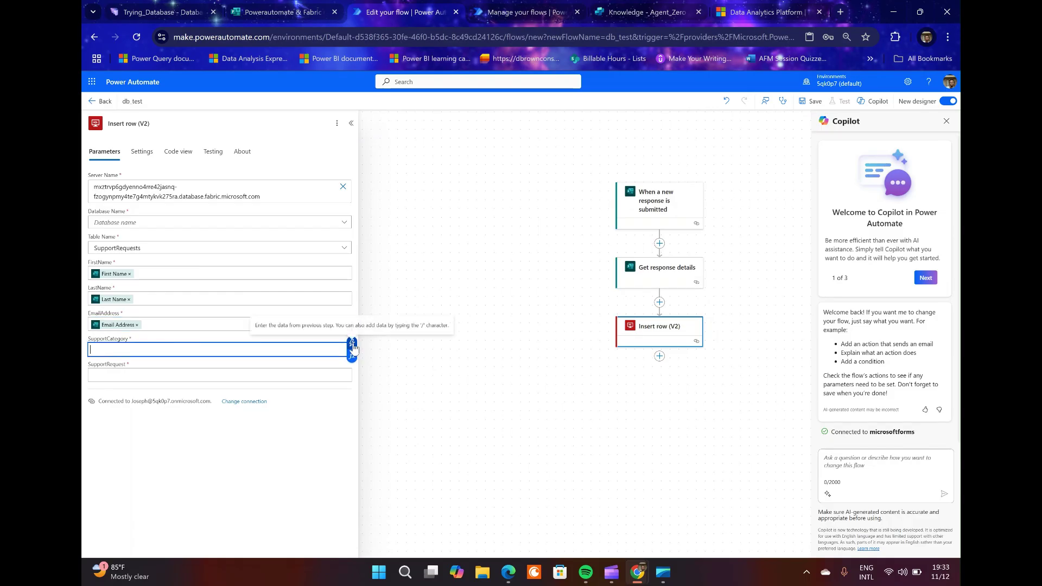
left_click(352, 343)
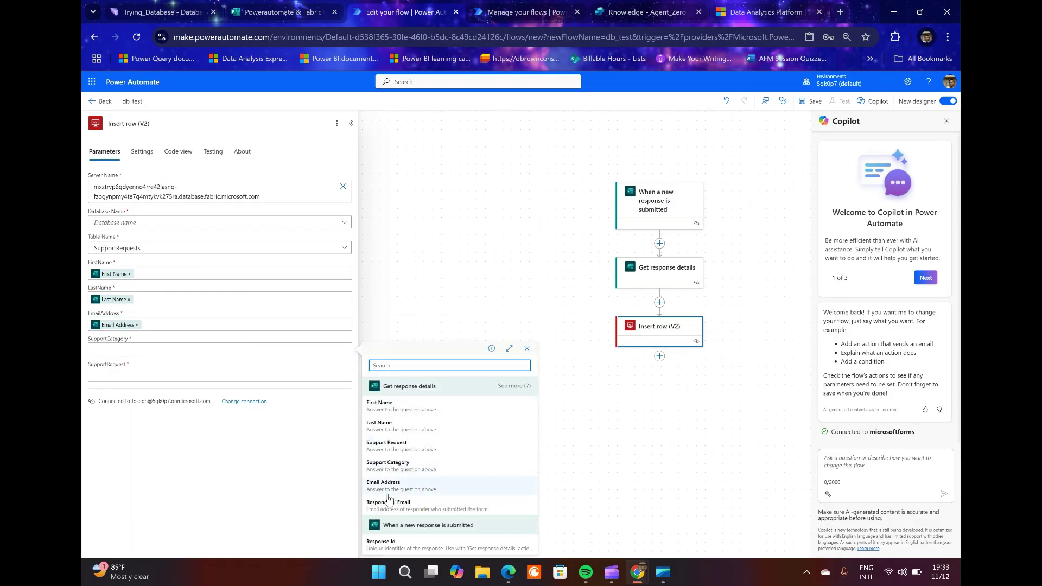
left_click(402, 466)
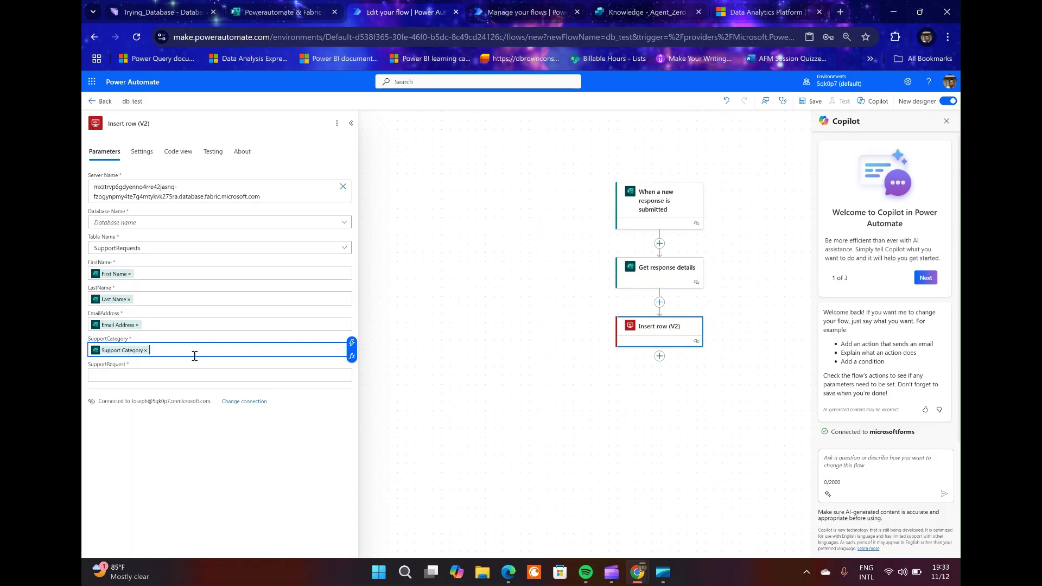
left_click(198, 371)
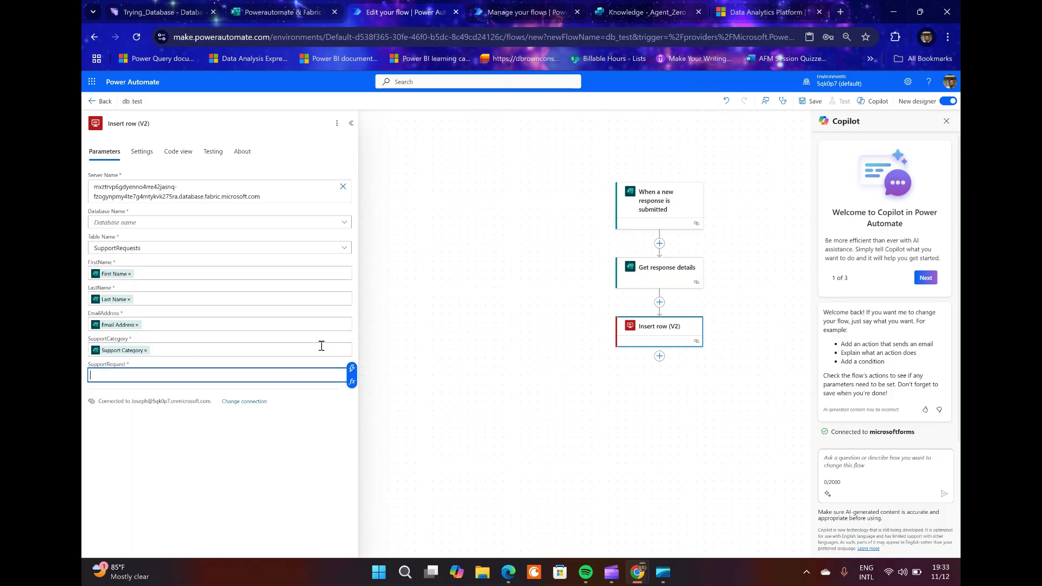
left_click(351, 370)
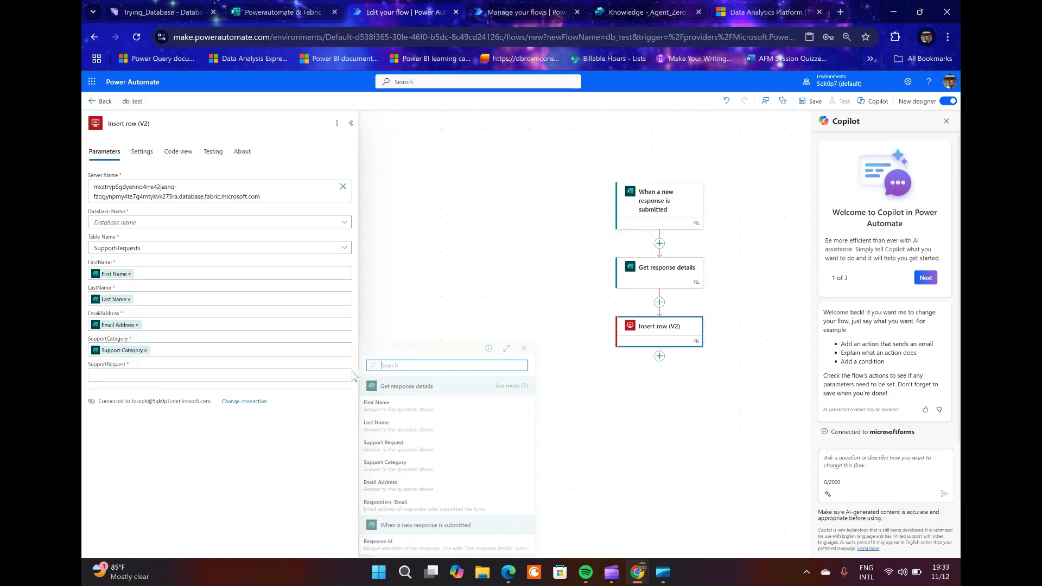
left_click(399, 445)
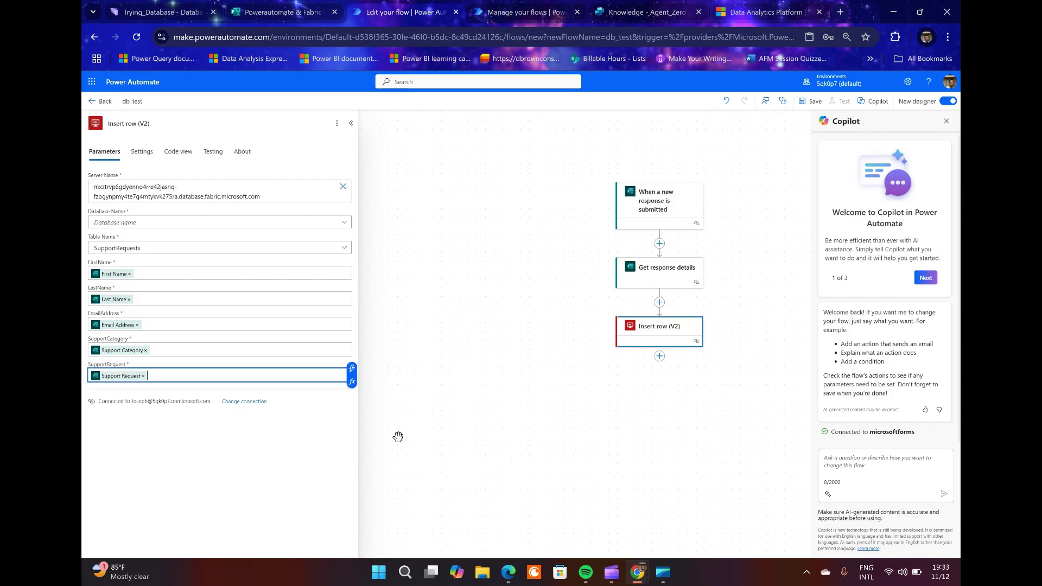
Collapse the Insert row (V2) settings and bring up the Add an action catalogue below it.
left_click(524, 305)
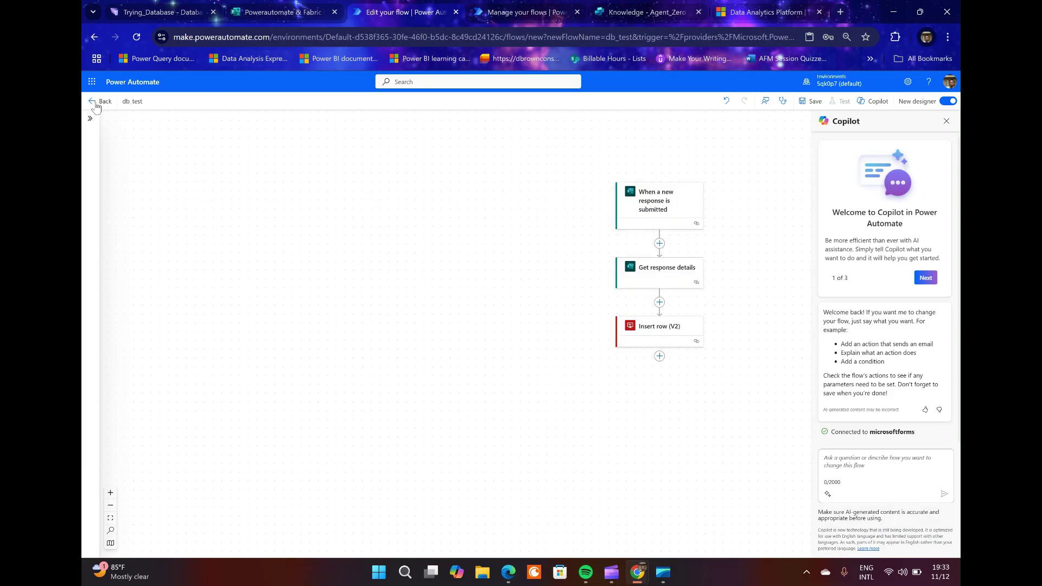
left_click(659, 357)
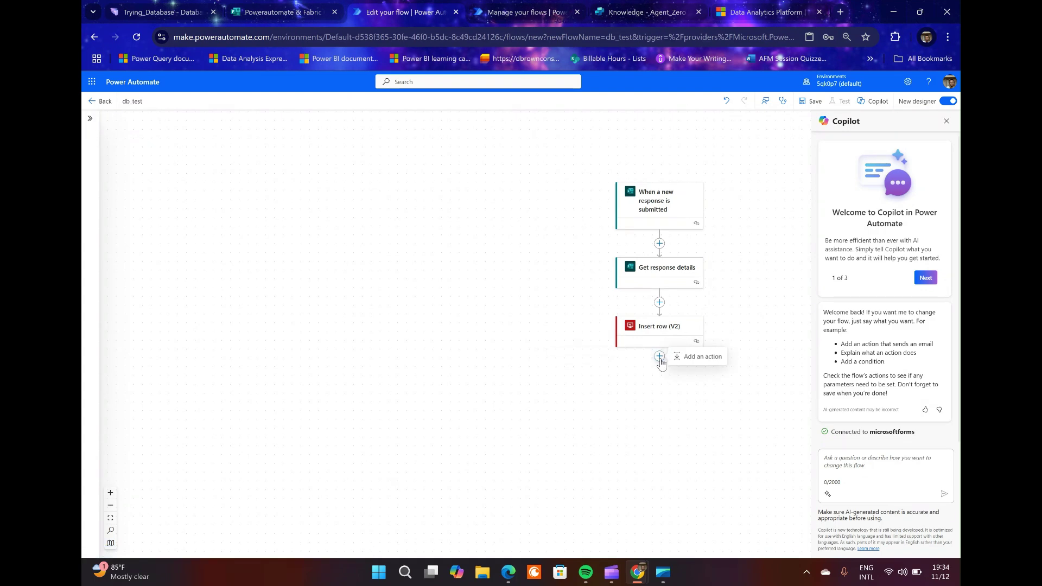
left_click(699, 358)
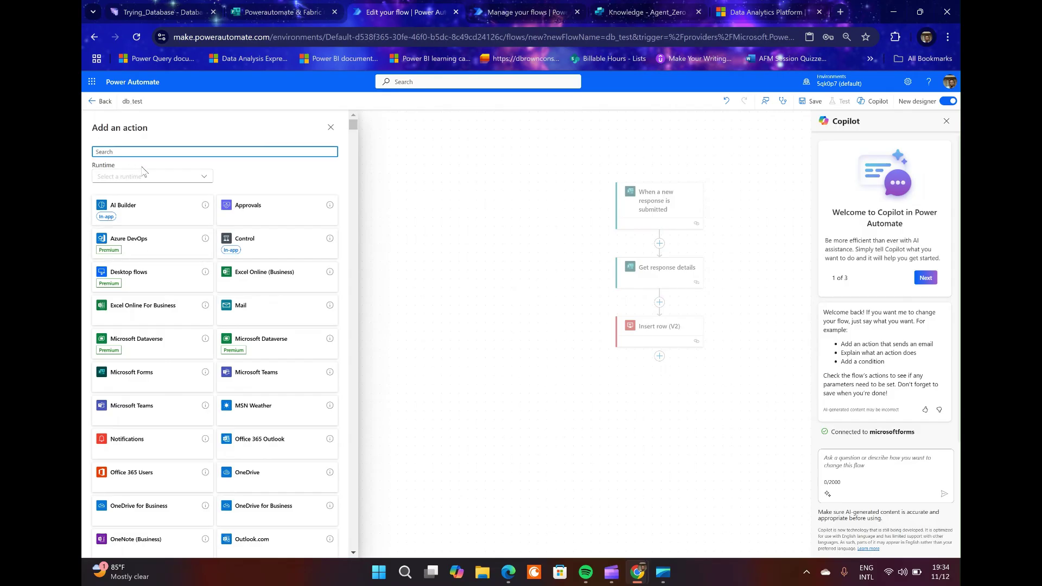
type("send")
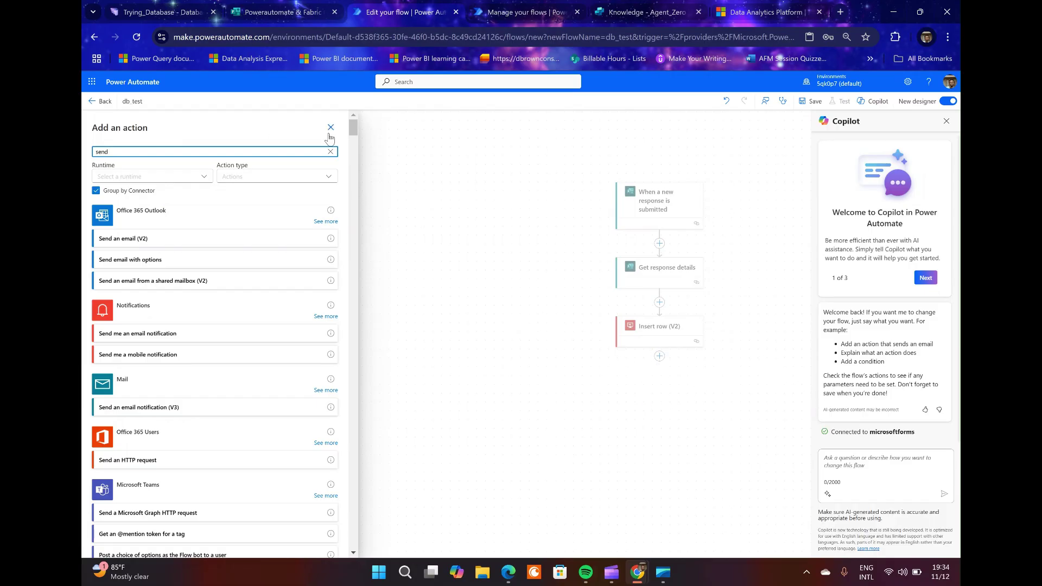
left_click(331, 130)
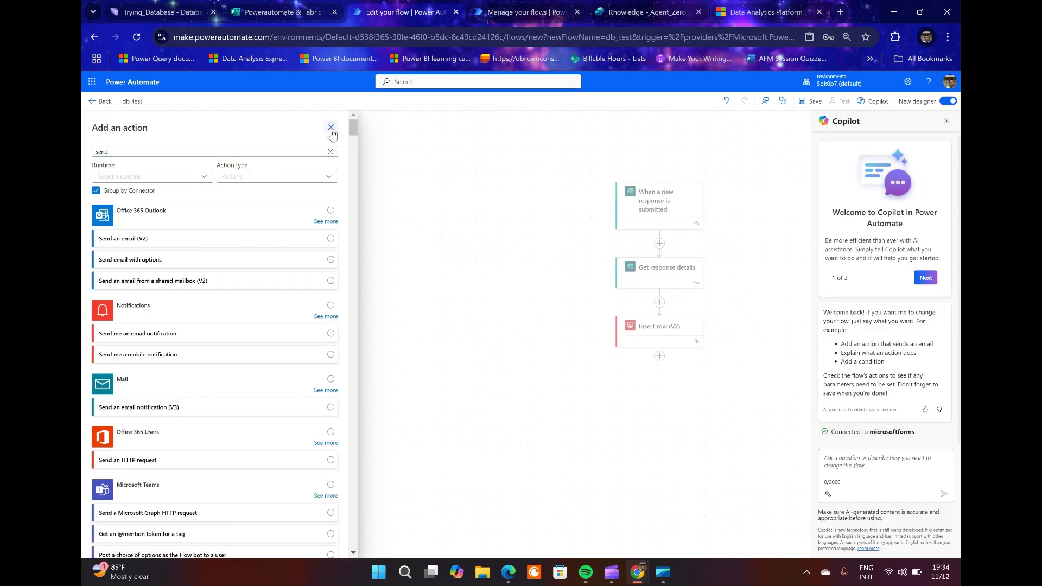
Discard the unsaved draft and open Testing Automated Solution's details from My flows.
left_click(97, 102)
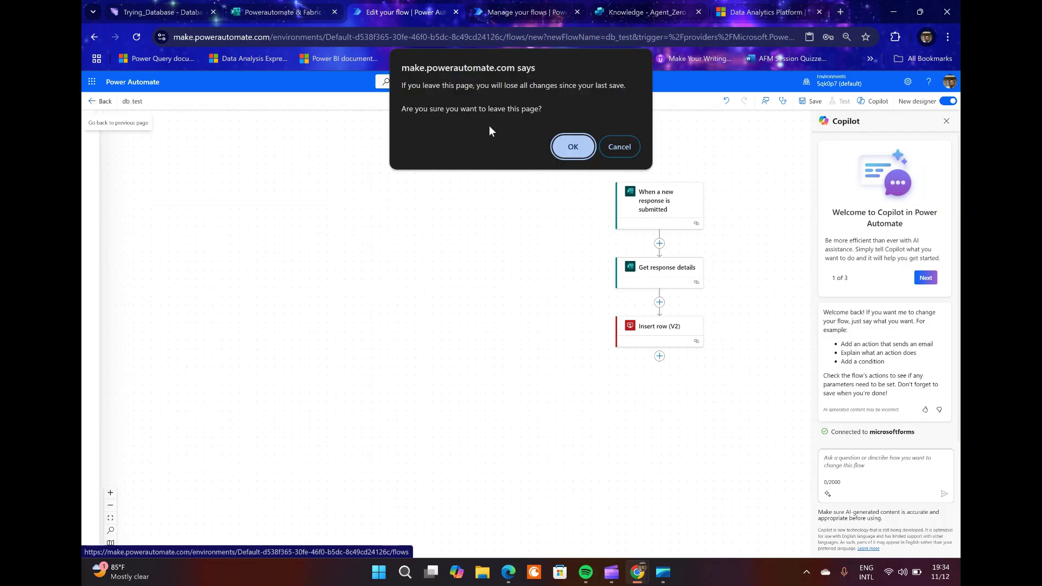
left_click(573, 147)
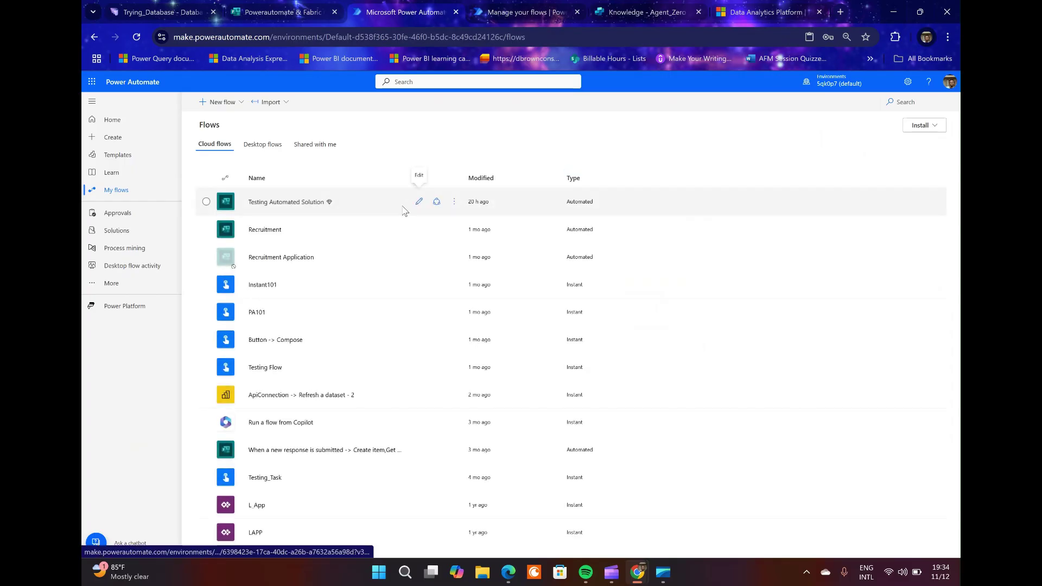
left_click(320, 205)
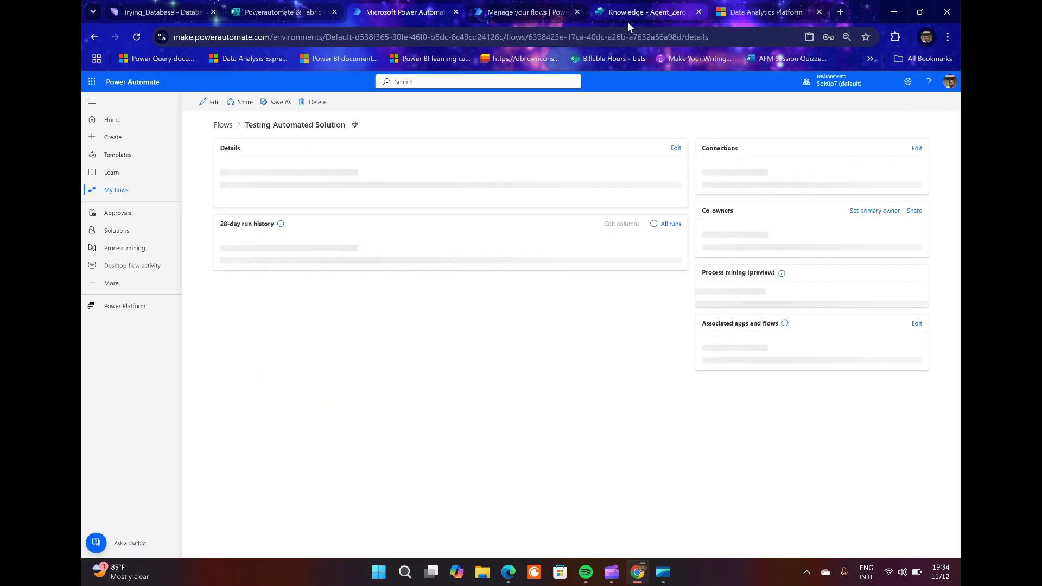
In the Powerautomate & Fabric Combo form, enter the requester's first name, last name and e-mail address.
left_click(272, 12)
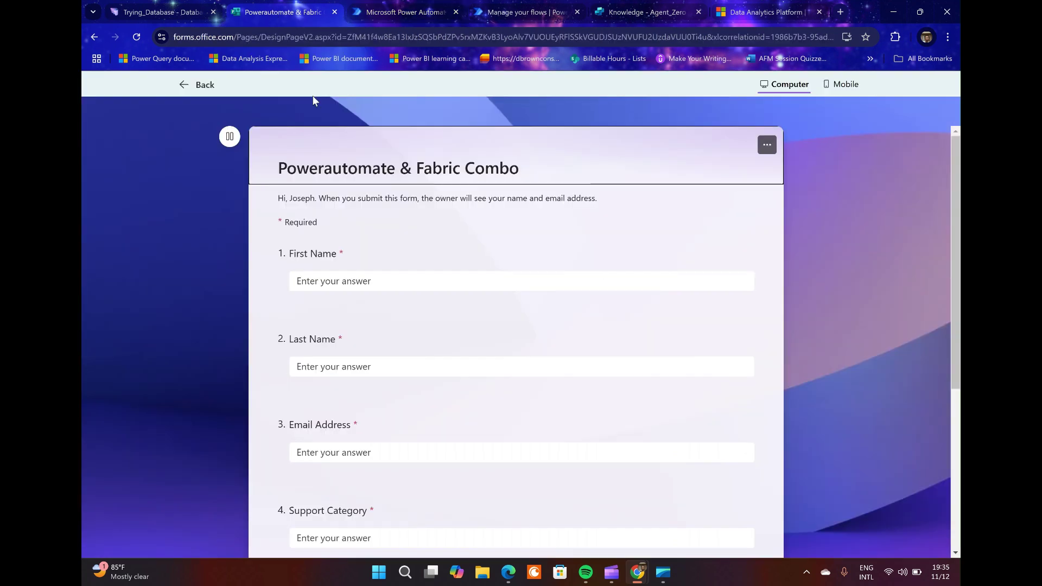
left_click(360, 281)
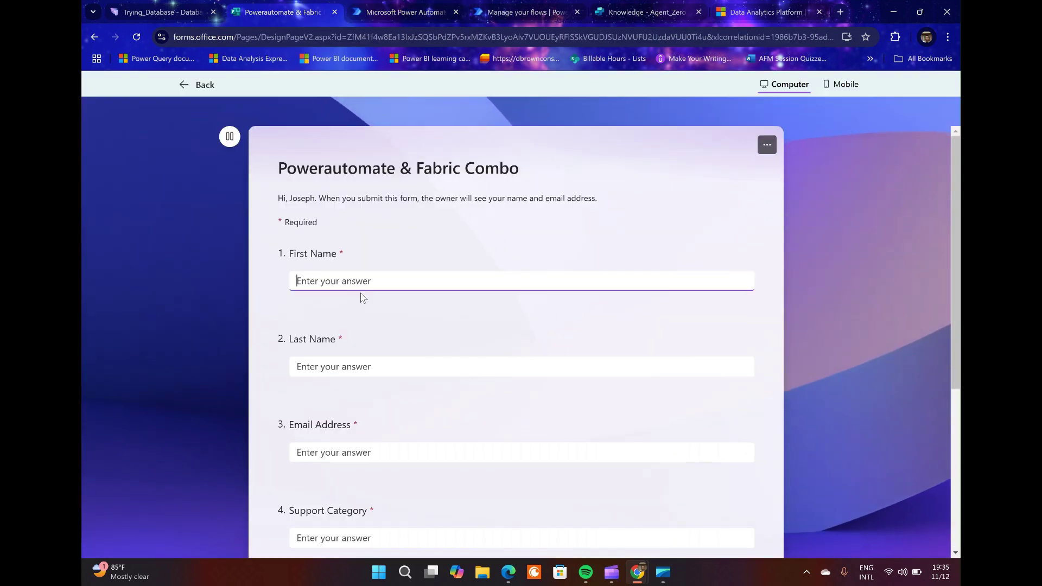
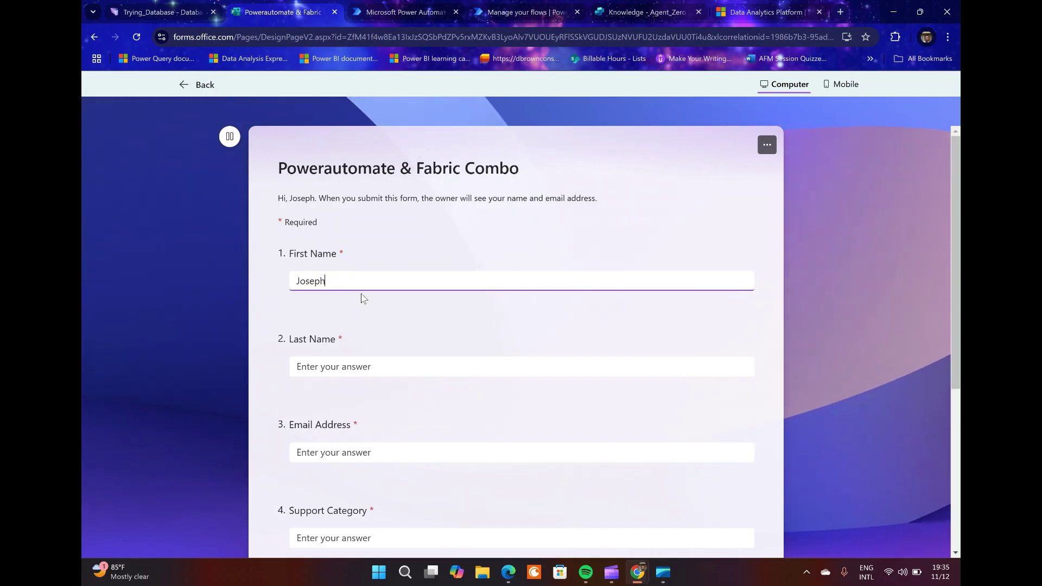
left_click(331, 367)
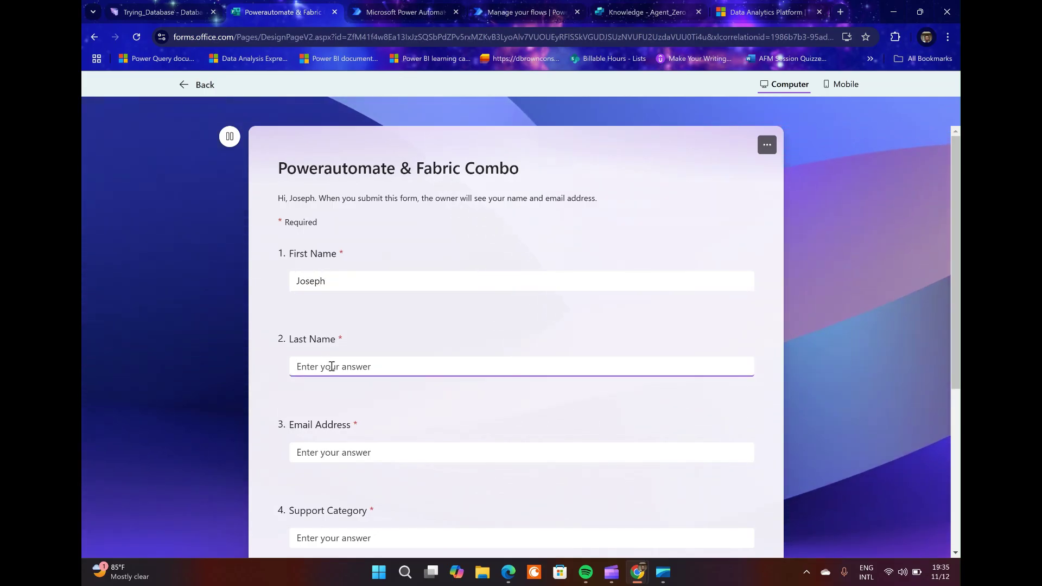
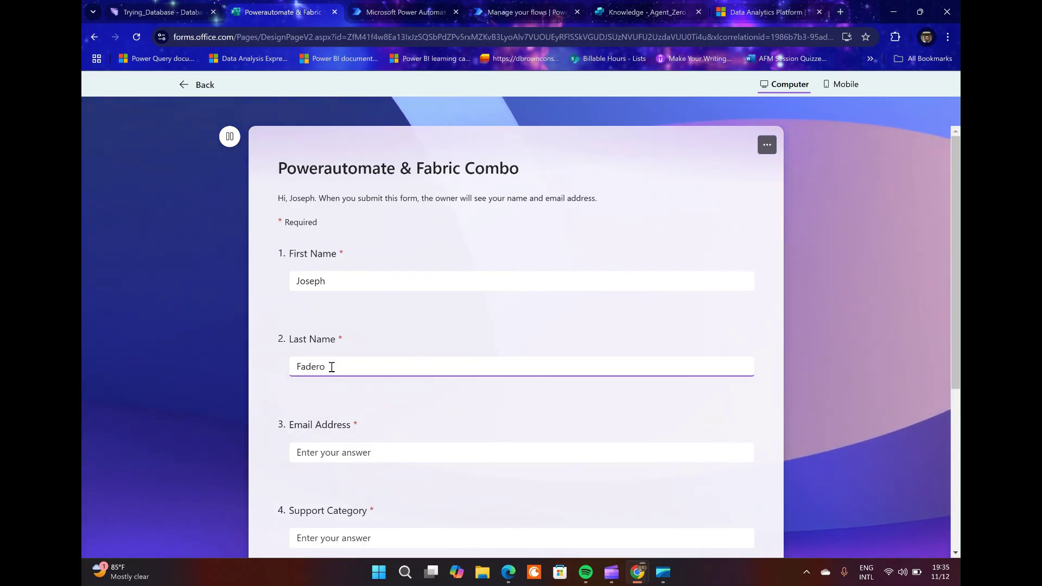
scroll(331, 367, "down", 2)
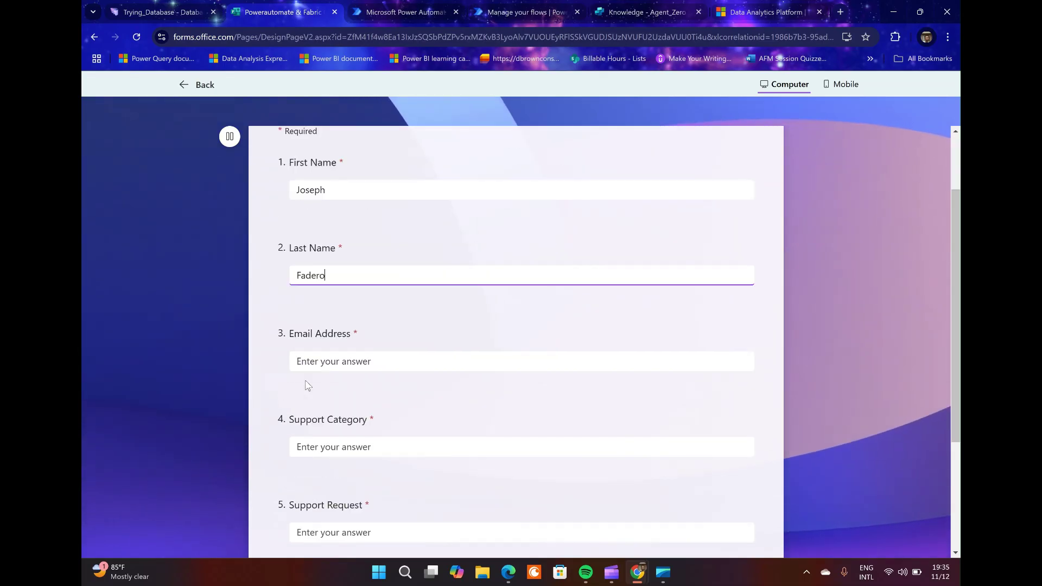
scroll(325, 380, "down", 3)
scroll(326, 379, "up", 2)
scroll(332, 316, "down", 1)
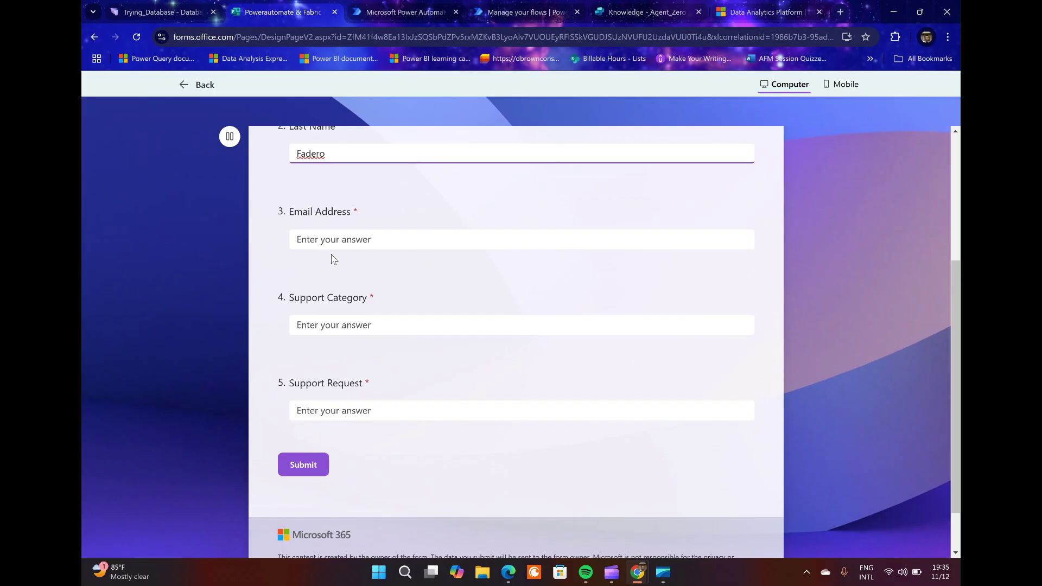
left_click(331, 239)
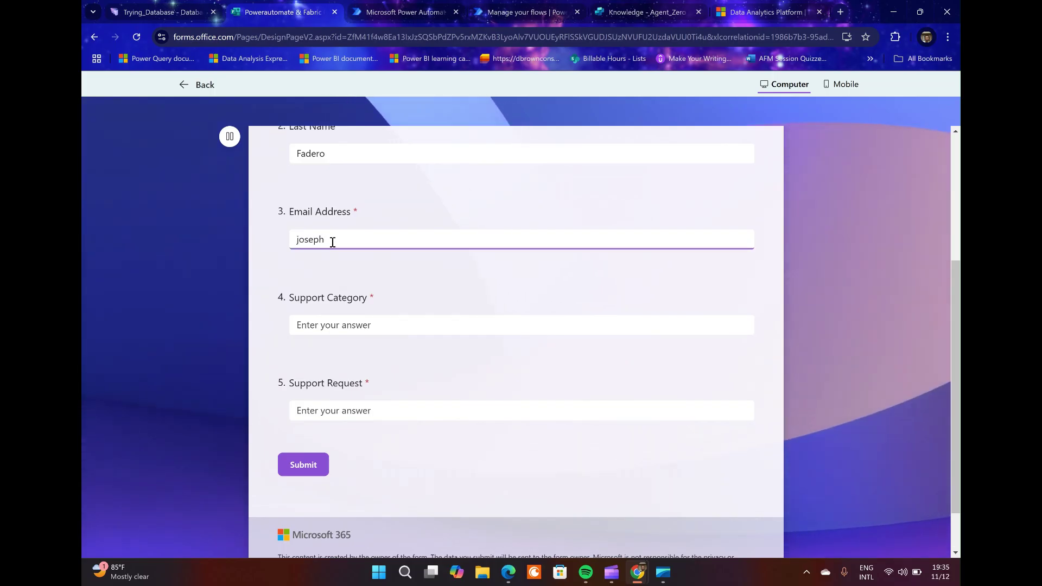
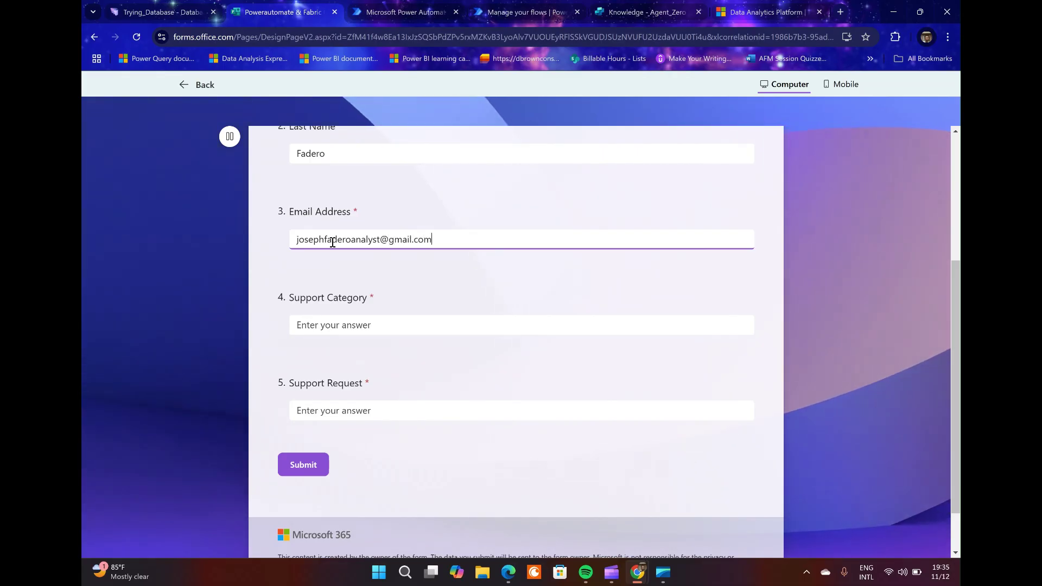
Answer Support Category 'excel' and Support Request 'testing db', then submit the test response.
left_click(372, 324)
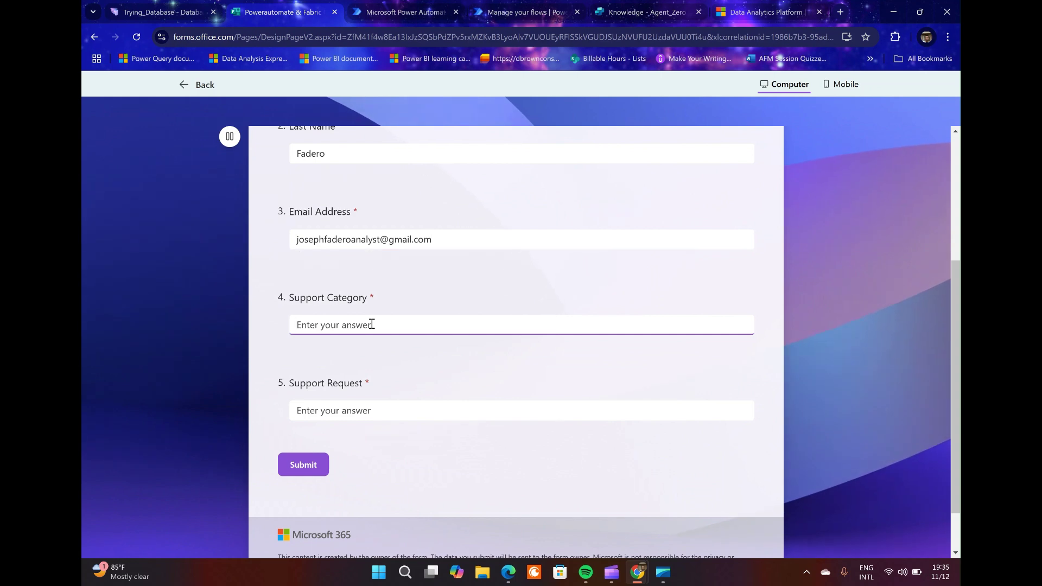
type("pbi")
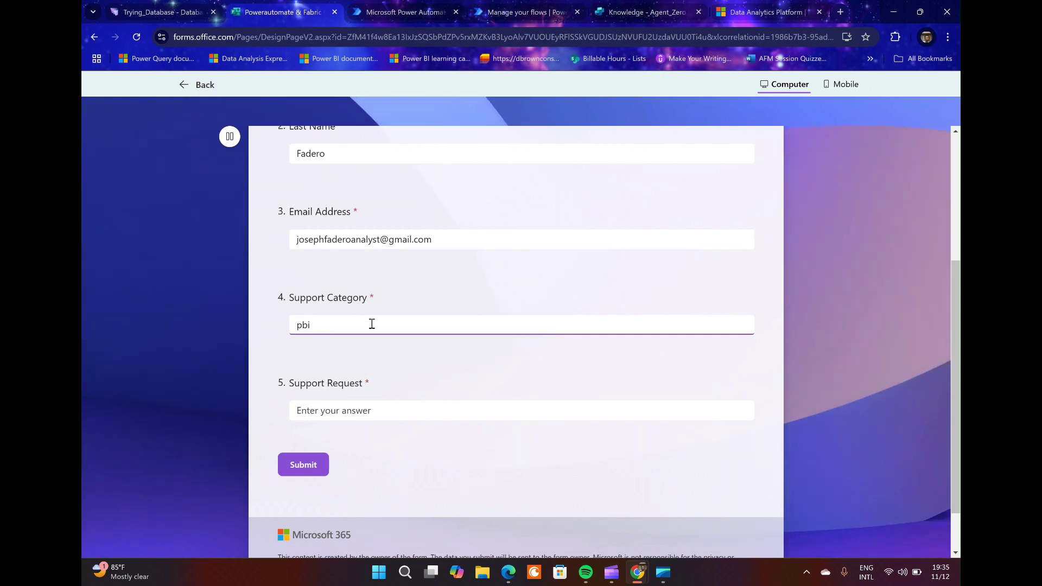
key("BackSpace")
key("BackSpace")
key("BackSpace")
type("excel")
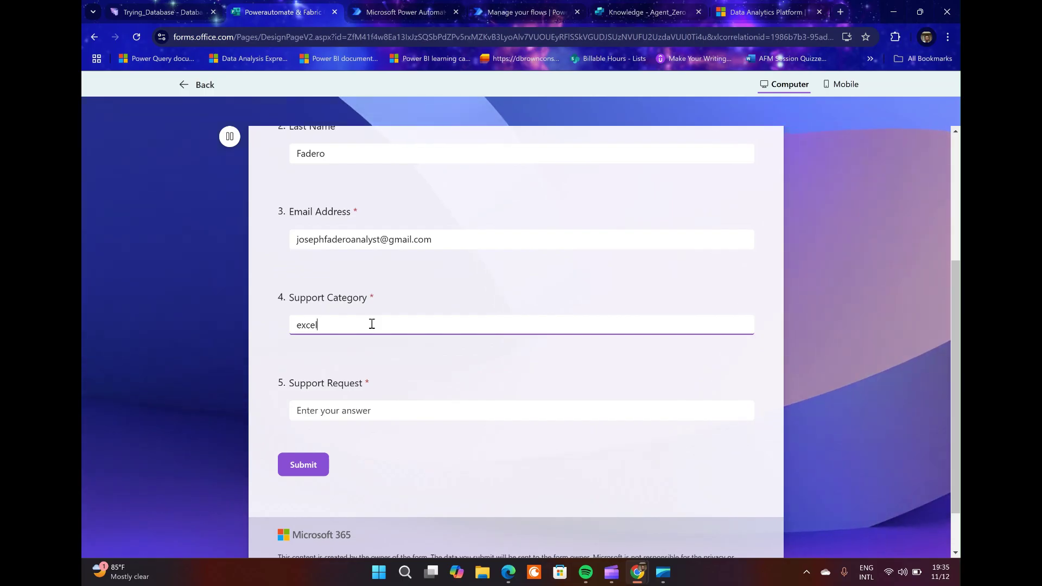
left_click(352, 411)
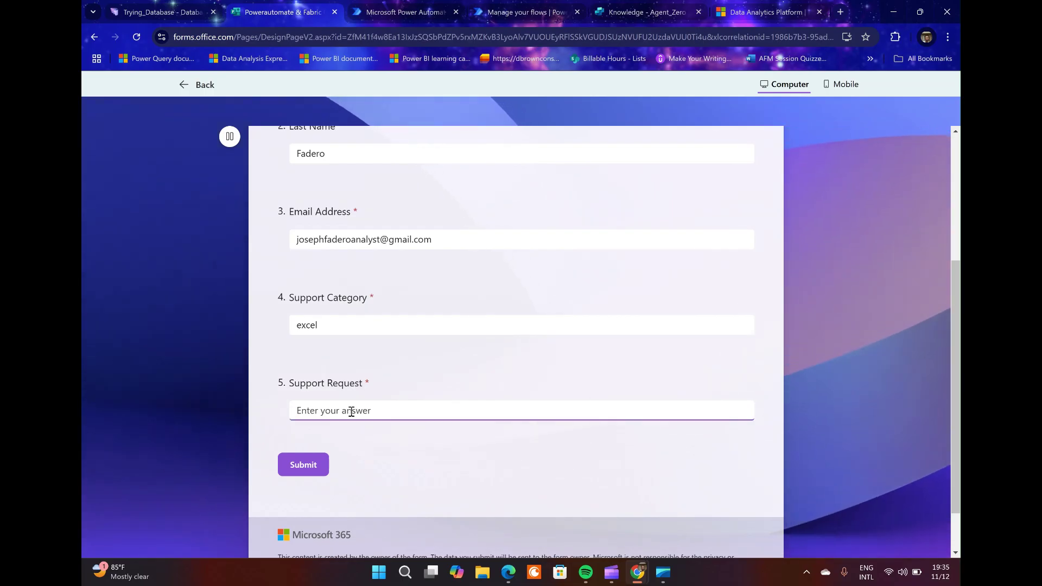
type("tes")
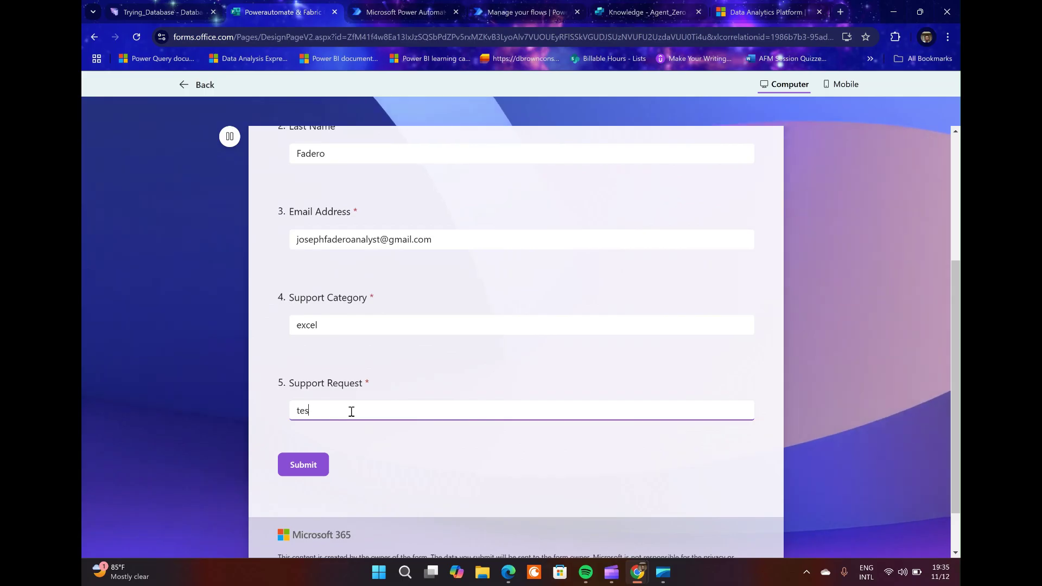
type("ting db")
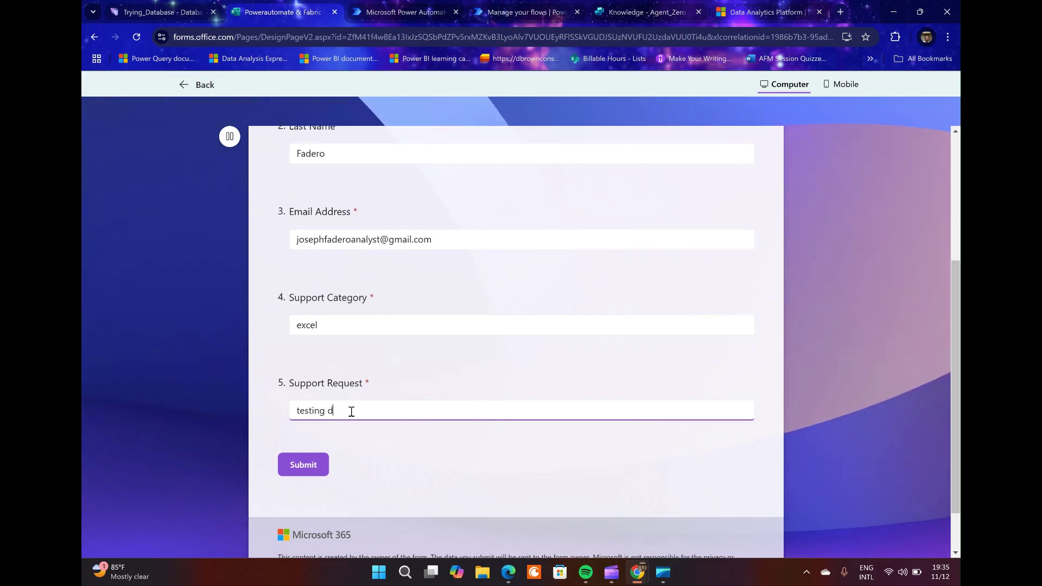
left_click(303, 468)
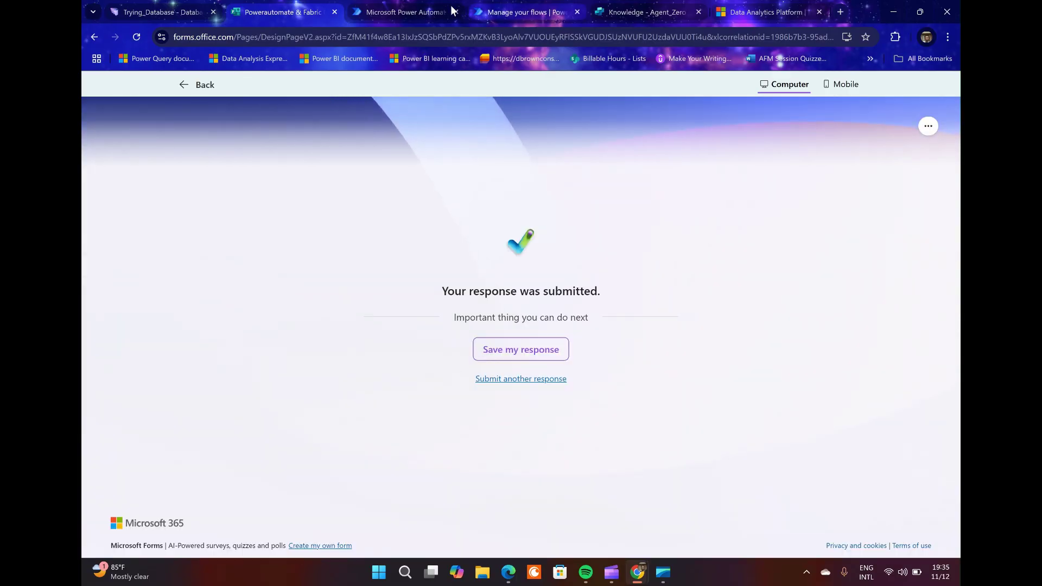
Reload the flow's details so the 28-day run history shows the new succeeded run, then return to Trying_Database.
left_click(429, 12)
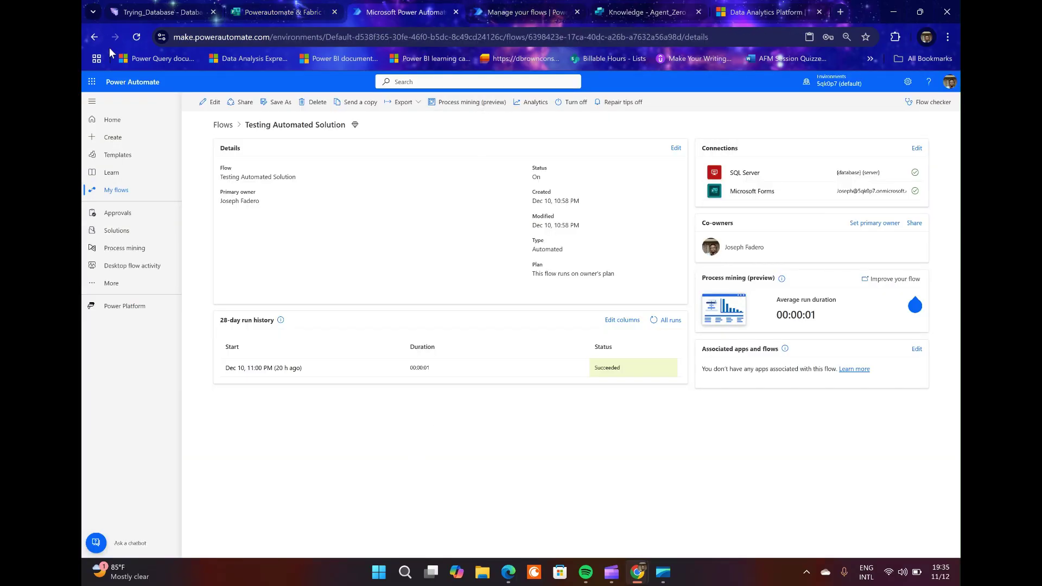
left_click(136, 37)
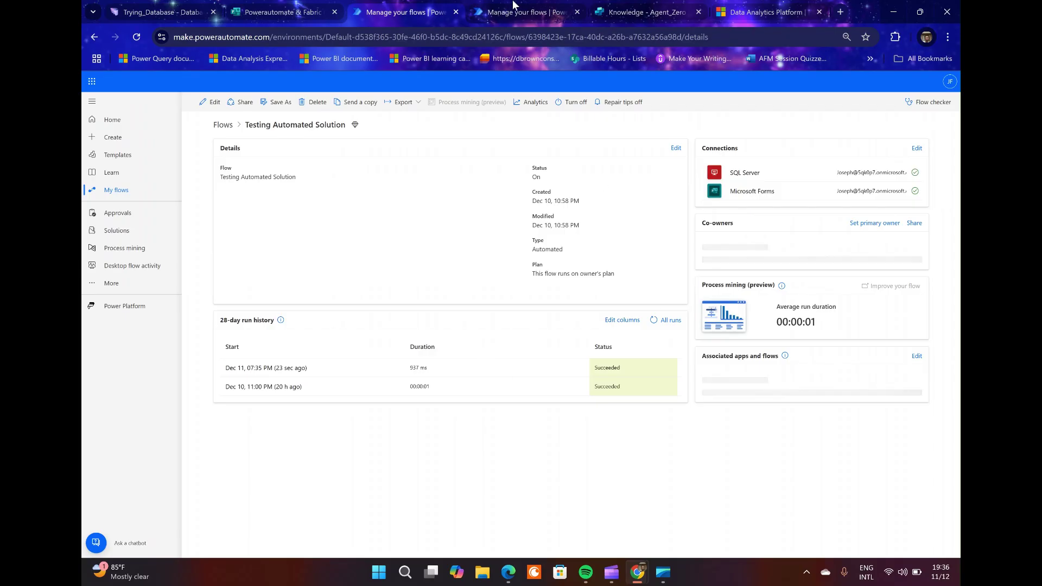
left_click(156, 9)
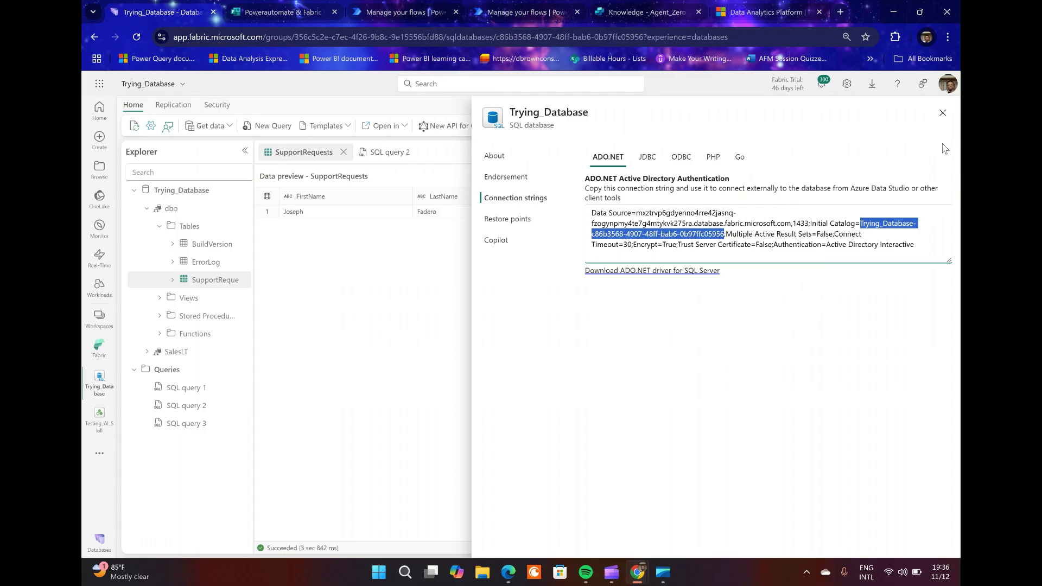
Close the connection strings pane and reload the Trying_Database page to its start view.
left_click(943, 115)
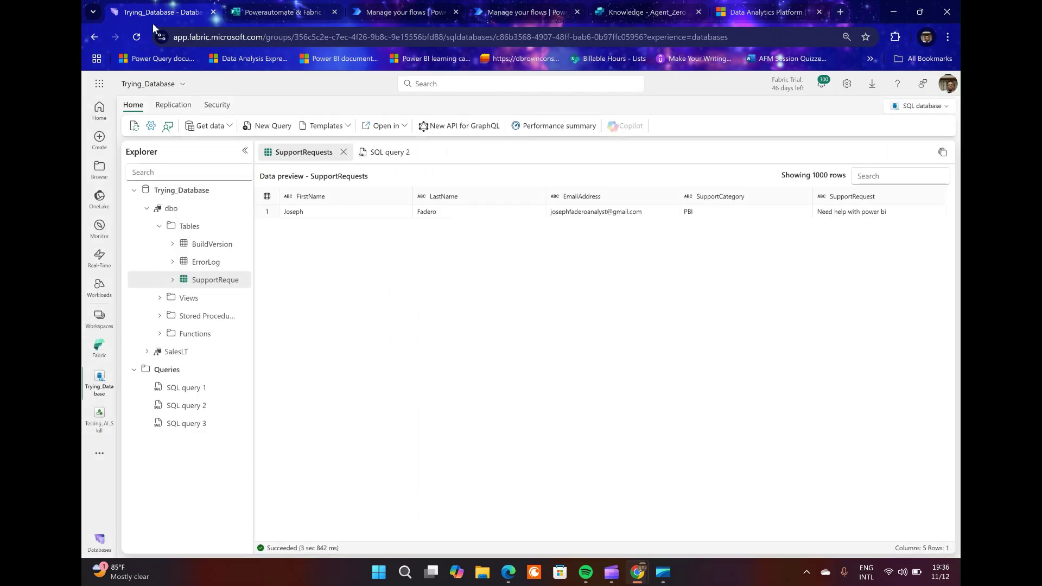
left_click(136, 37)
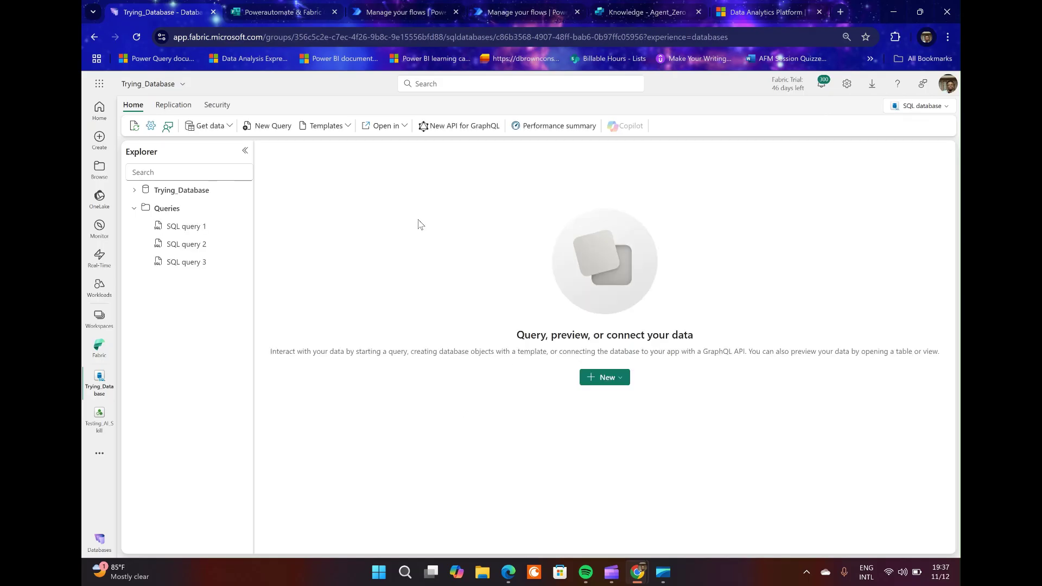
Expand Trying_Database > dbo > Tables and preview SupportRequests, confirming the new excel / testing db row.
left_click(134, 190)
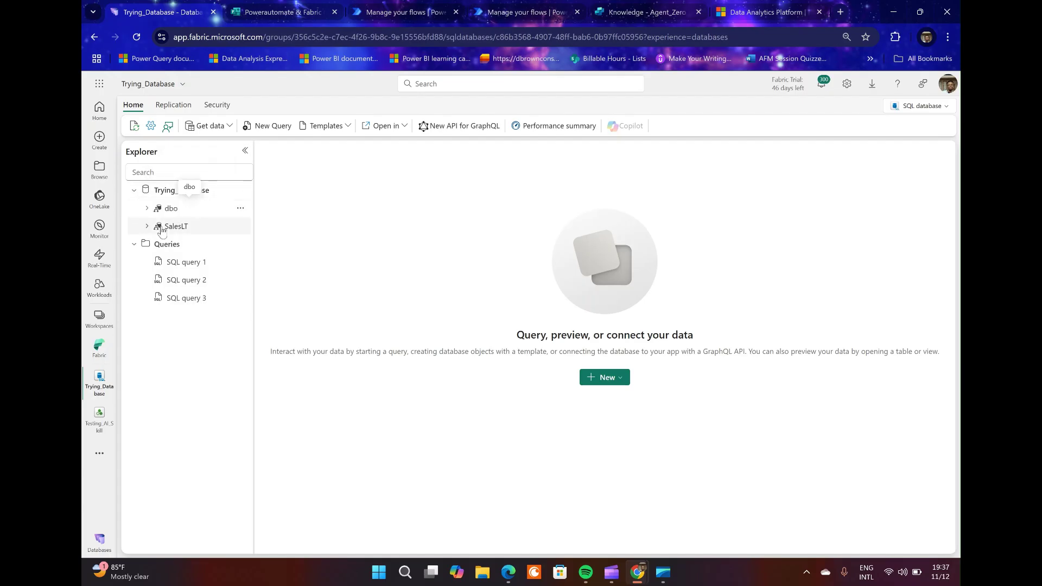
left_click(152, 209)
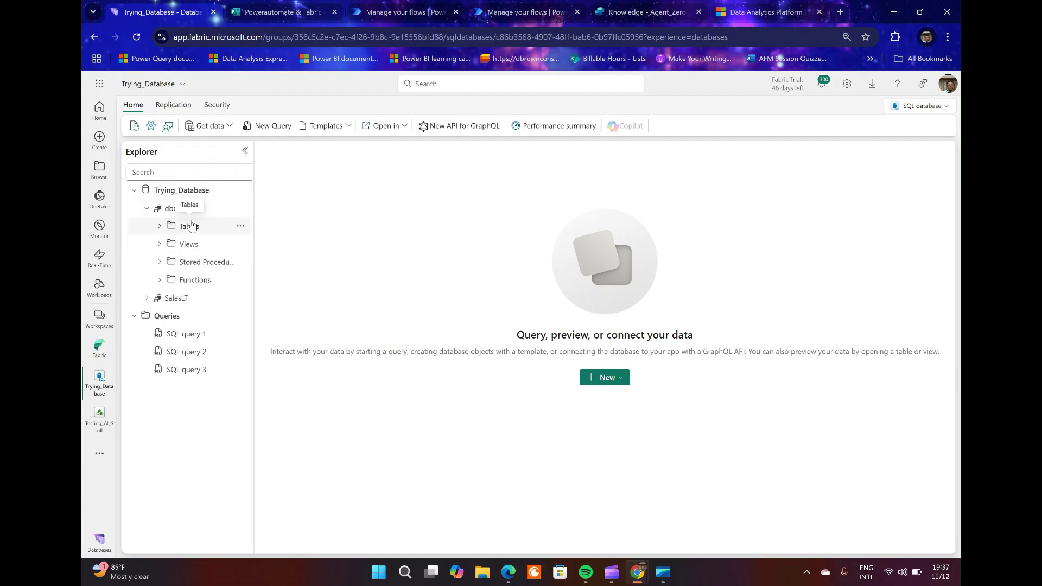
left_click(166, 227)
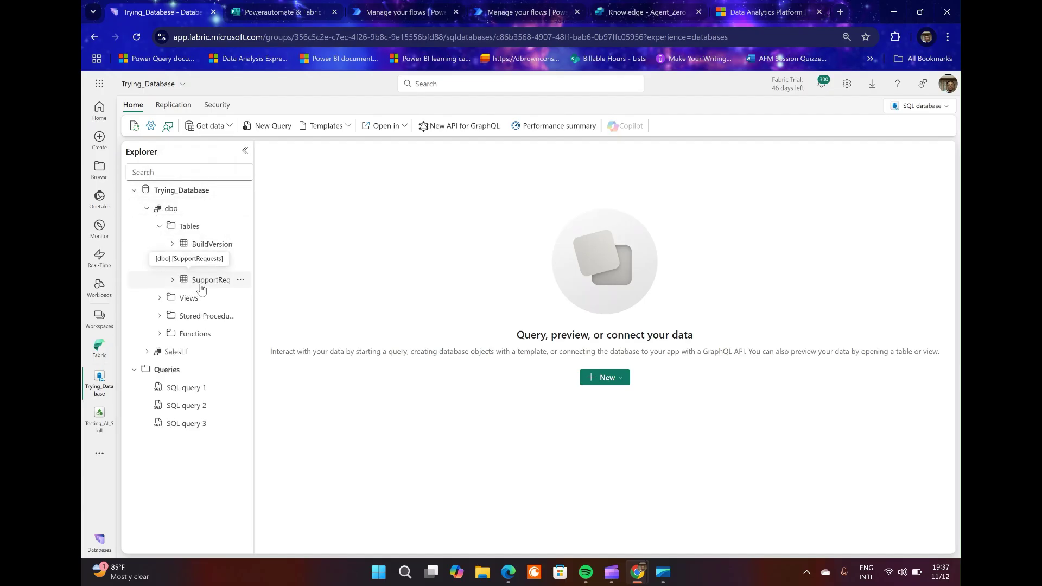
left_click(202, 287)
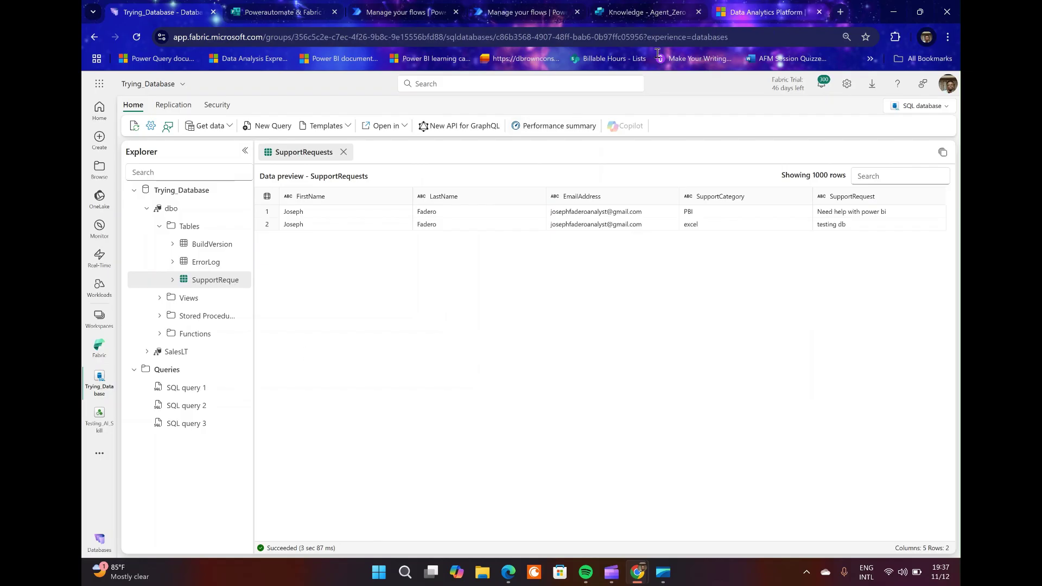
left_click(625, 10)
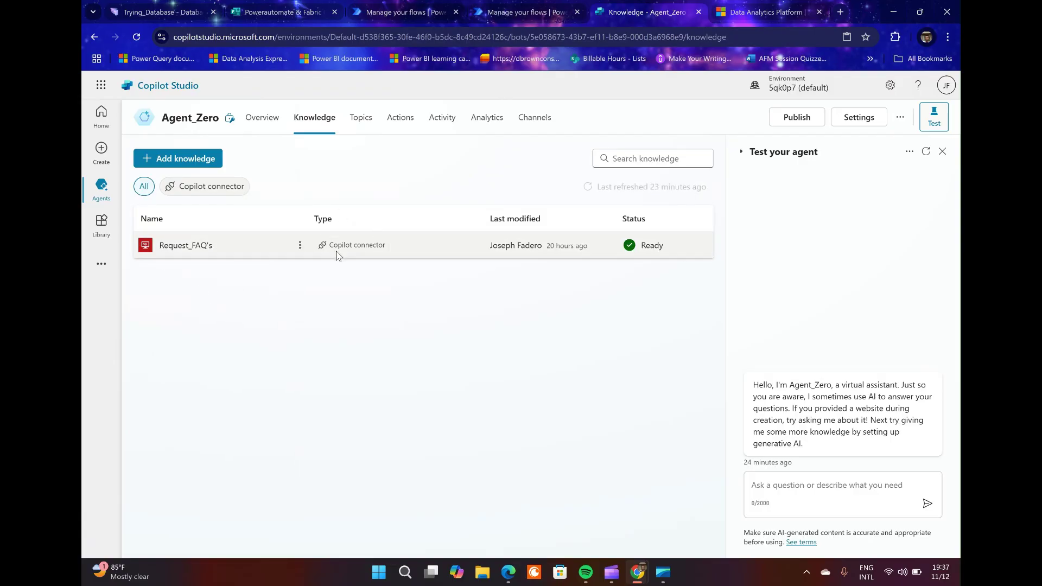
Go back to the two-row SupportRequests preview in Trying_Database and bring up the Clipchamp recorder.
left_click(140, 13)
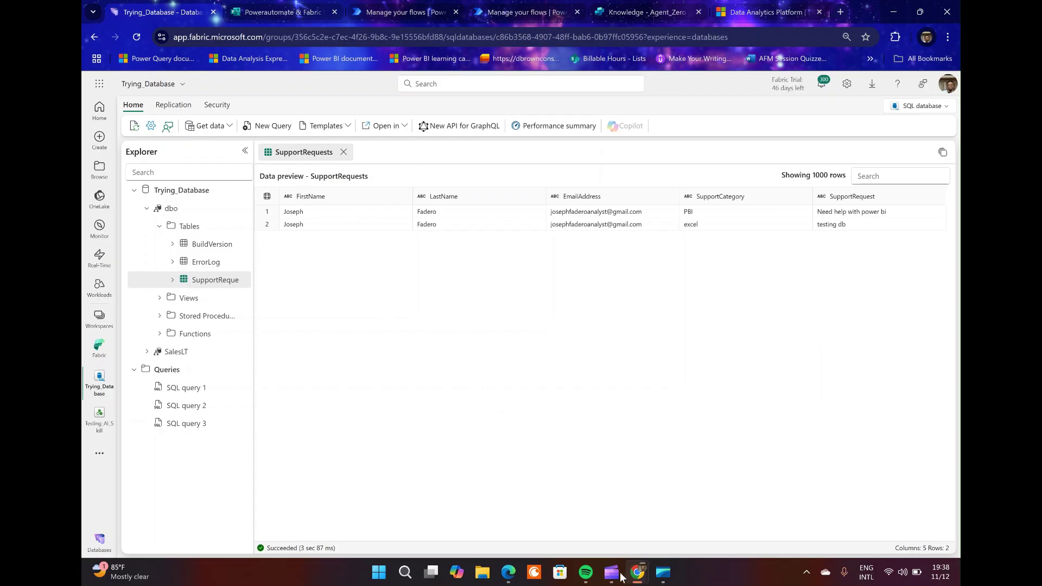
mouse_move(611, 571)
left_click(608, 514)
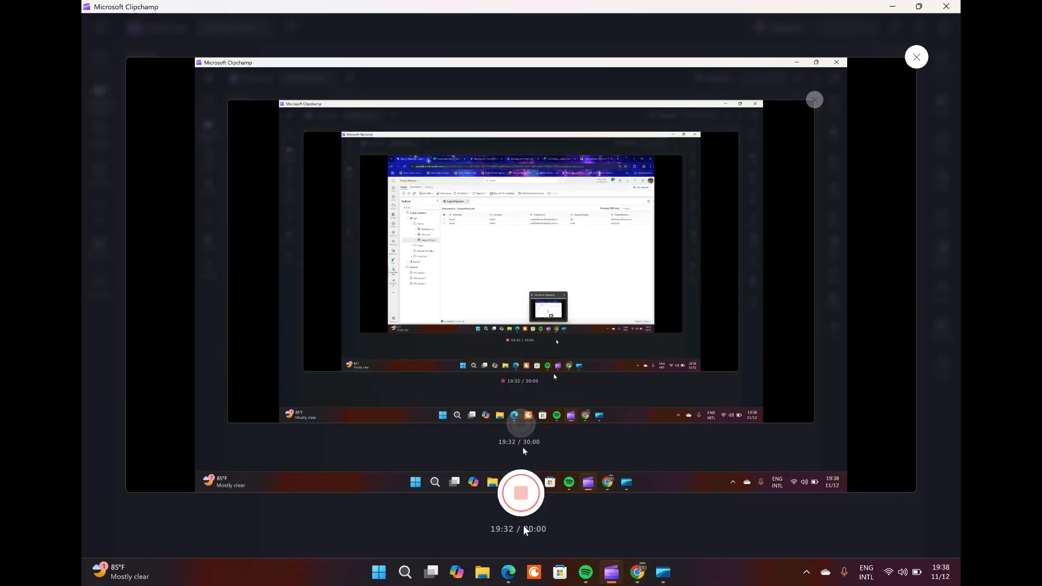